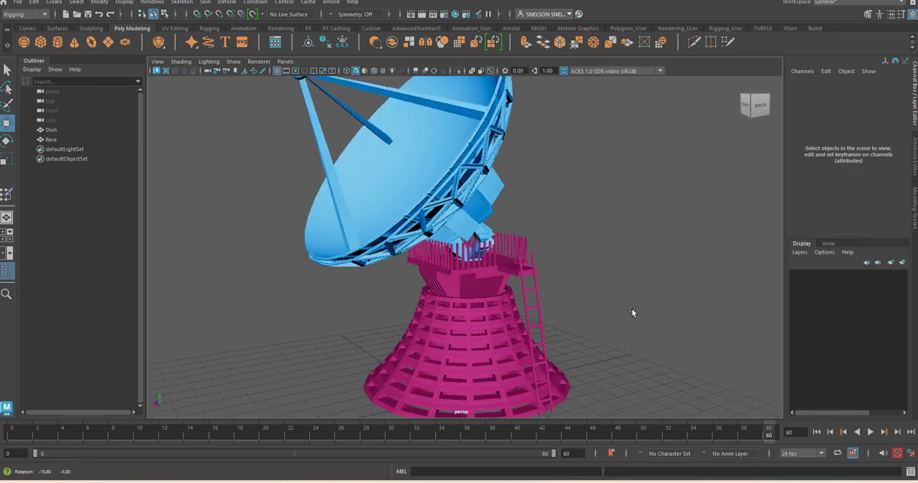
- Examine the satellite dish, its base and the ladder from several angles and distances
{"action": "left_click", "coordinate": [539, 305]}
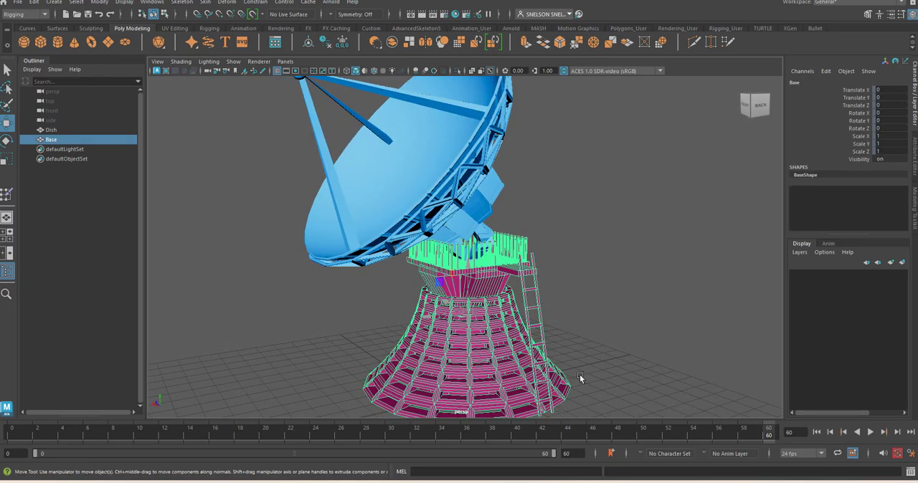
{"action": "mouse_move", "coordinate": [638, 320]}
{"action": "left_mouse_down", "text": "alt"}
{"action": "mouse_move", "coordinate": [511, 325]}
{"action": "mouse_move", "coordinate": [619, 304]}
{"action": "mouse_move", "coordinate": [630, 315]}
{"action": "left_mouse_up", "text": "alt"}
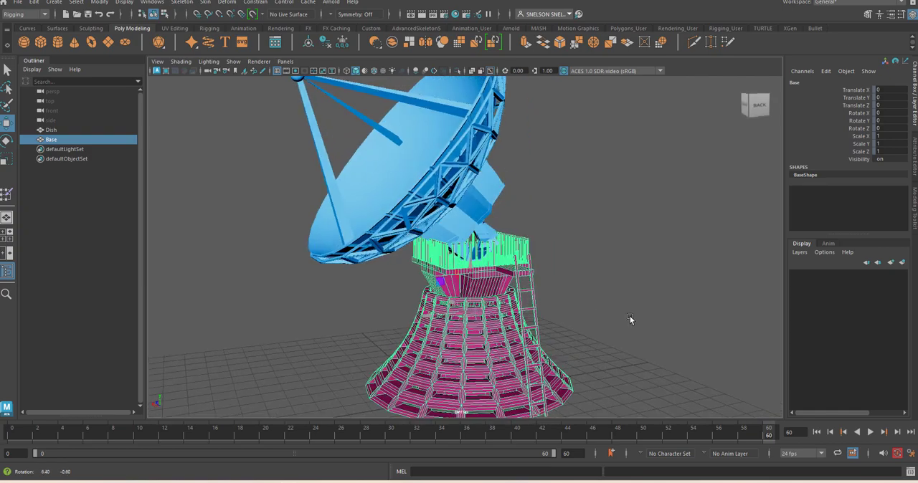
{"action": "left_click_drag", "start_coordinate": [602, 347], "coordinate": [570, 315], "text": "alt"}
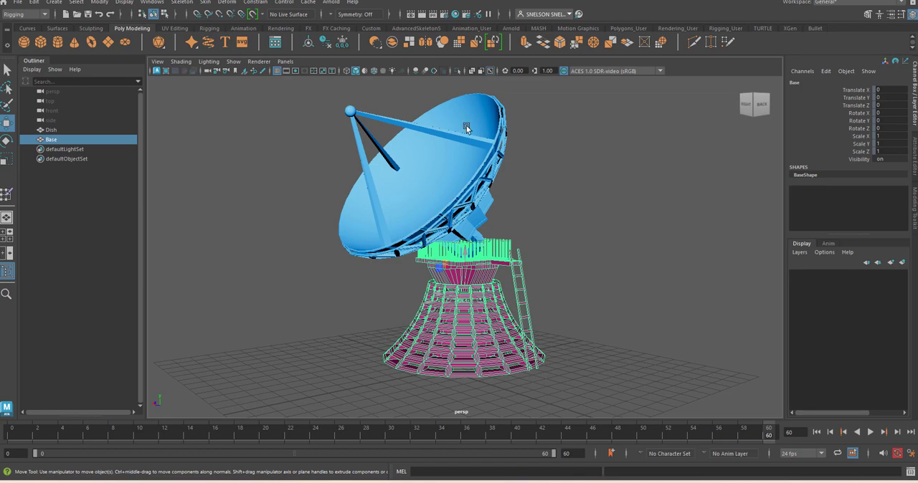
{"action": "scroll", "coordinate": [548, 327], "scroll_direction": "up", "scroll_amount": 5}
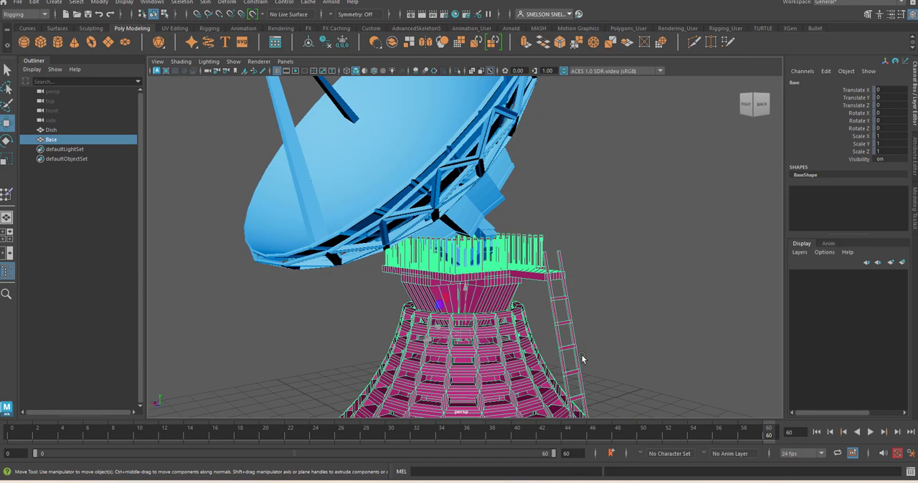
{"action": "scroll", "coordinate": [636, 383], "scroll_direction": "down", "scroll_amount": 5}
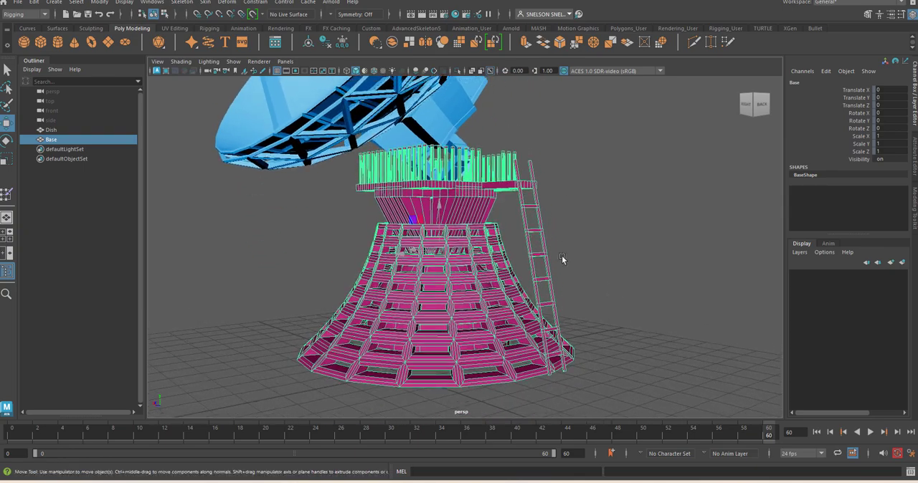
{"action": "scroll", "coordinate": [538, 253], "scroll_direction": "down", "scroll_amount": 3}
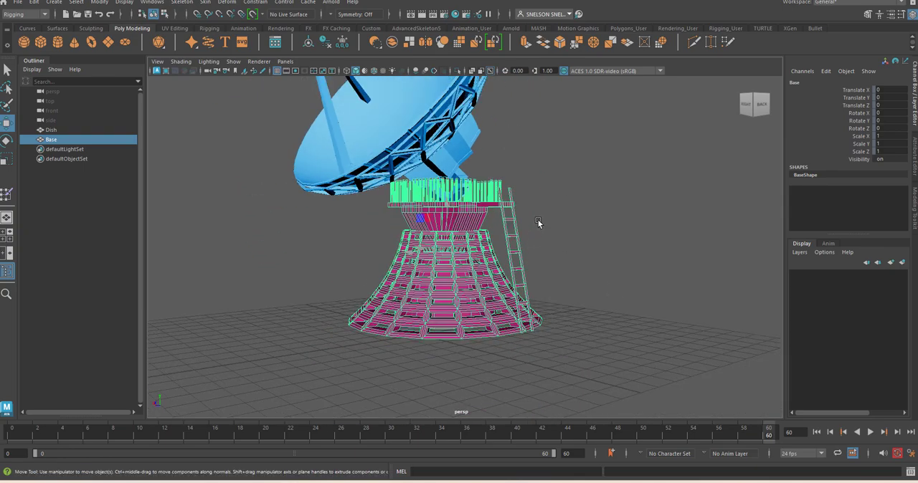
{"action": "left_click_drag", "start_coordinate": [538, 223], "coordinate": [588, 322], "text": "alt"}
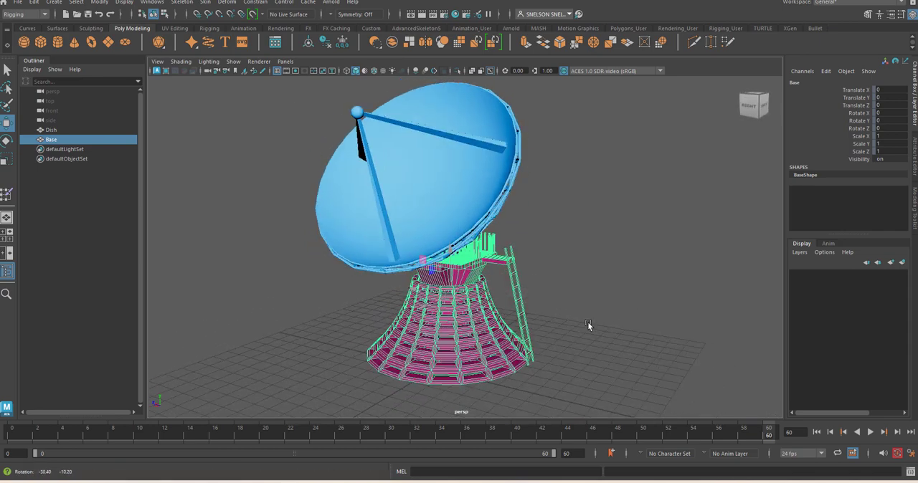
{"action": "left_click", "coordinate": [600, 338]}
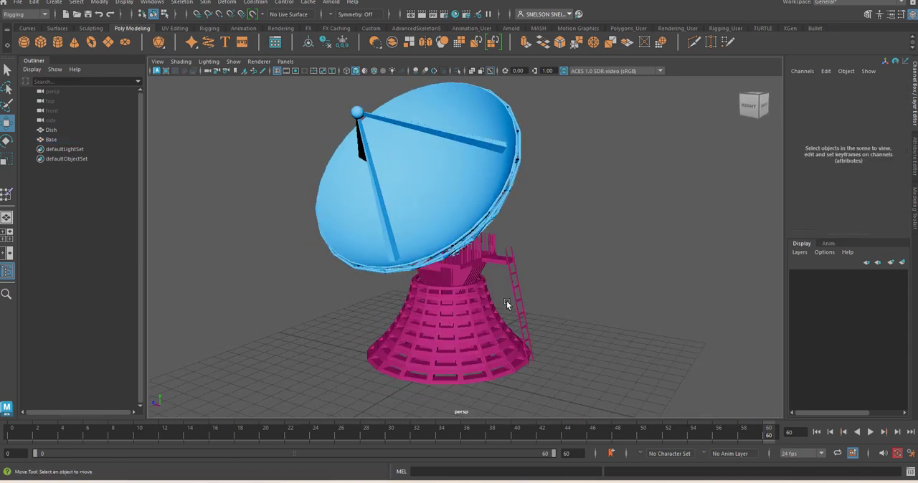
- Switch to the front orthographic view and display the satellite dish model in wireframe
{"action": "key", "text": "space"}
{"action": "key", "text": "space"}
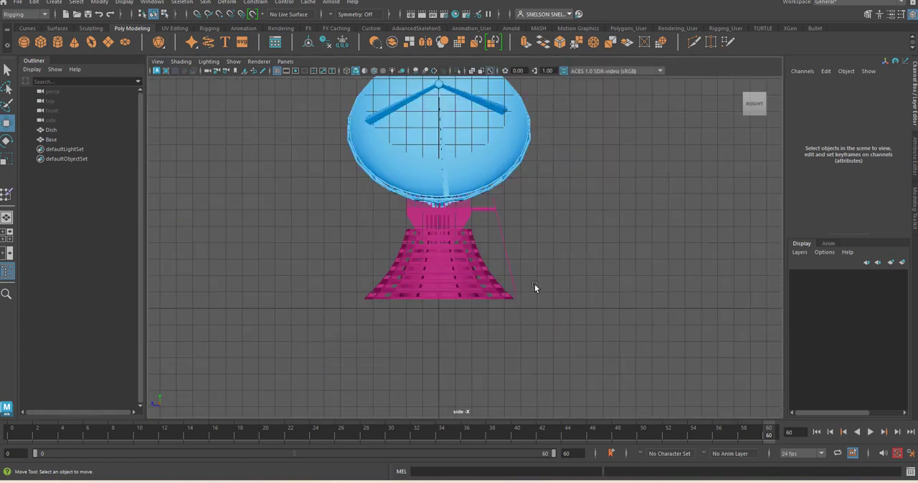
{"action": "key", "text": "space"}
{"action": "left_click_drag", "start_coordinate": [541, 299], "coordinate": [540, 318]}
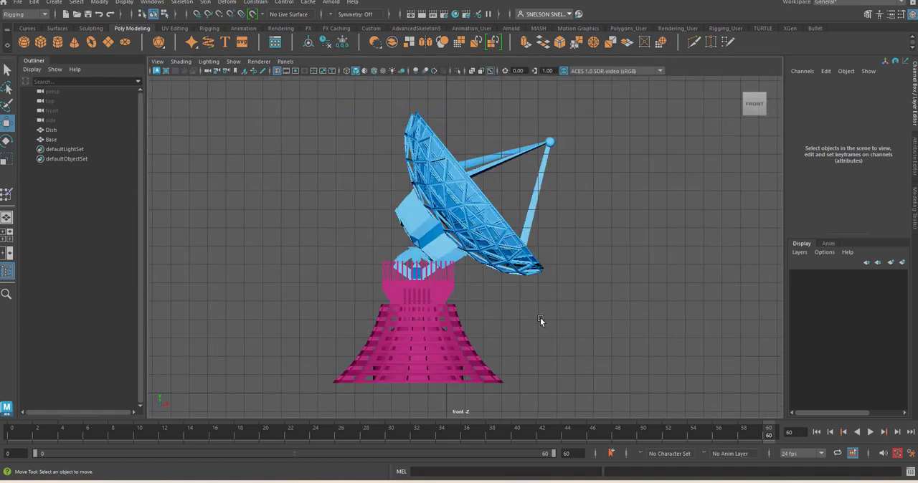
{"action": "key", "text": "4"}
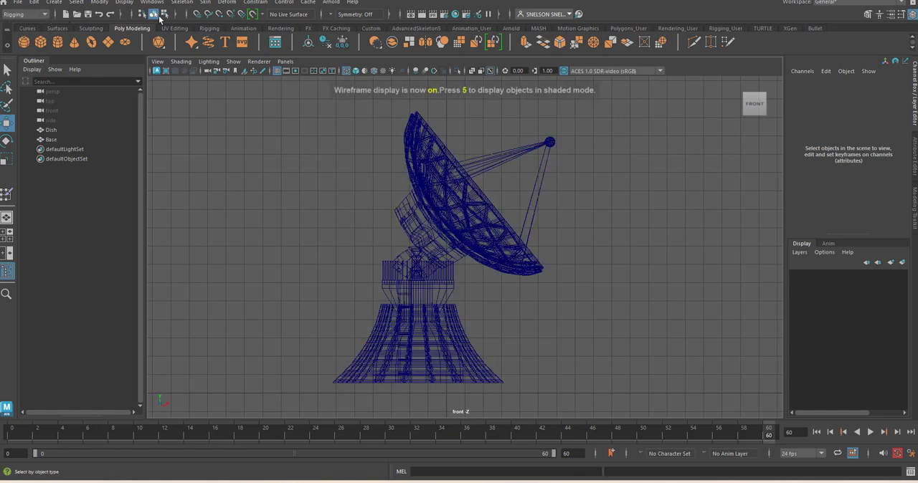
- Place a single joint at the bottom centre of the base, at about X -1.6, Y 0.55
{"action": "left_click", "coordinate": [181, 2]}
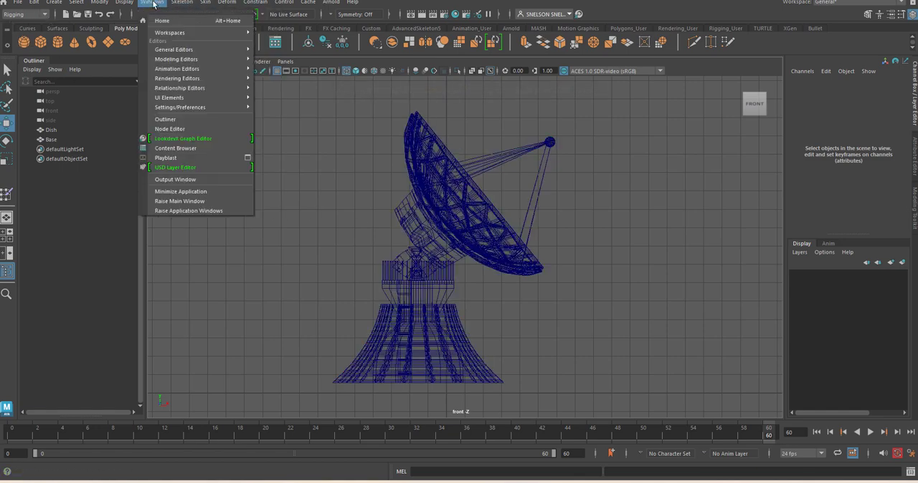
{"action": "left_click", "coordinate": [152, 3]}
{"action": "left_click", "coordinate": [210, 29]}
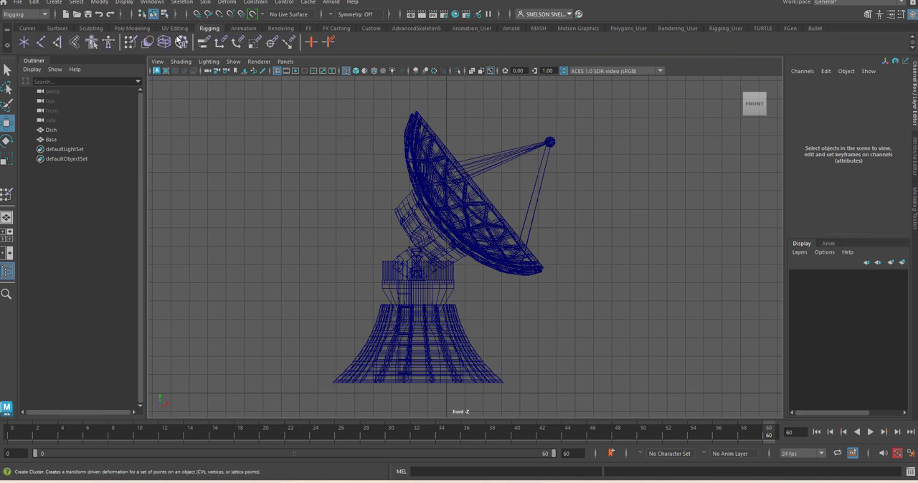
{"action": "left_click", "coordinate": [24, 42]}
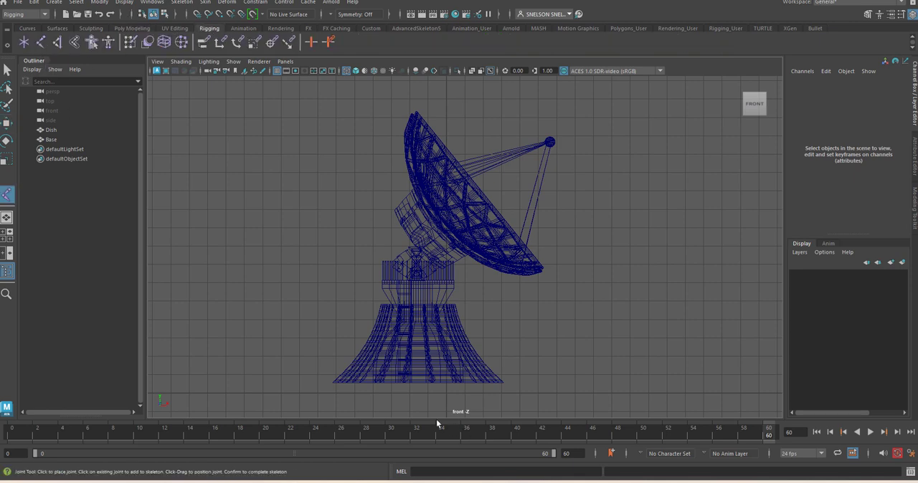
{"action": "left_click", "coordinate": [416, 383]}
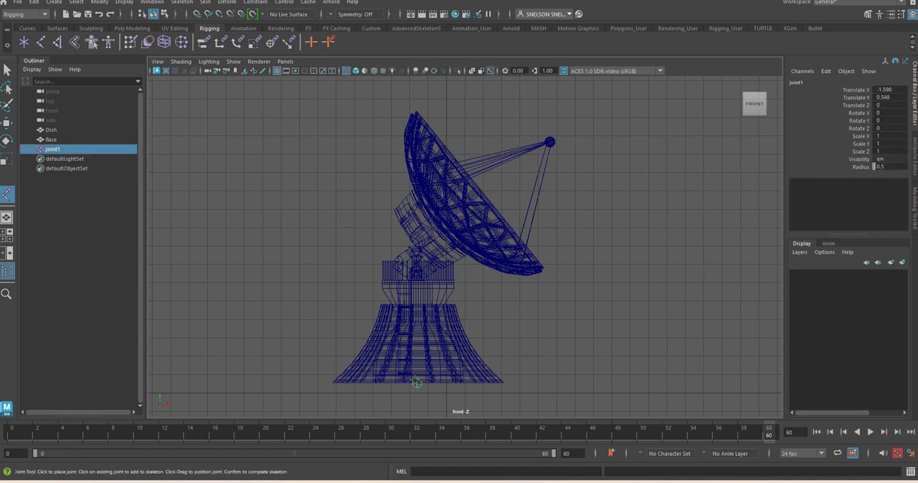
{"action": "key", "text": "w"}
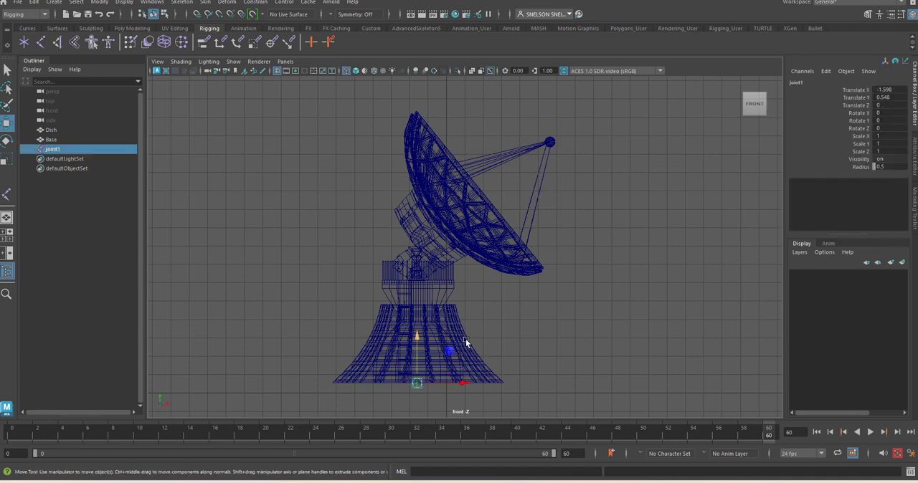
{"action": "left_click", "coordinate": [7, 70]}
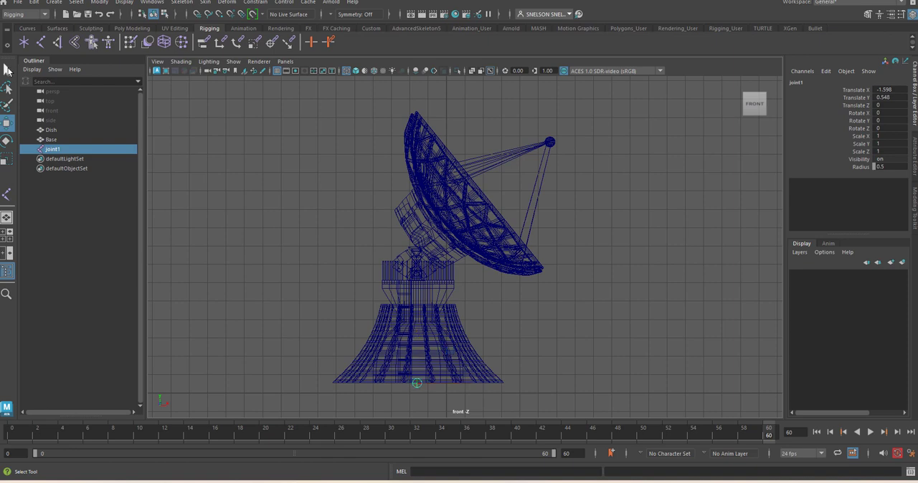
- Place a separate joint at the platform level directly above the base joint, at about X -1.6, Y 6.15
{"action": "left_click", "coordinate": [8, 194]}
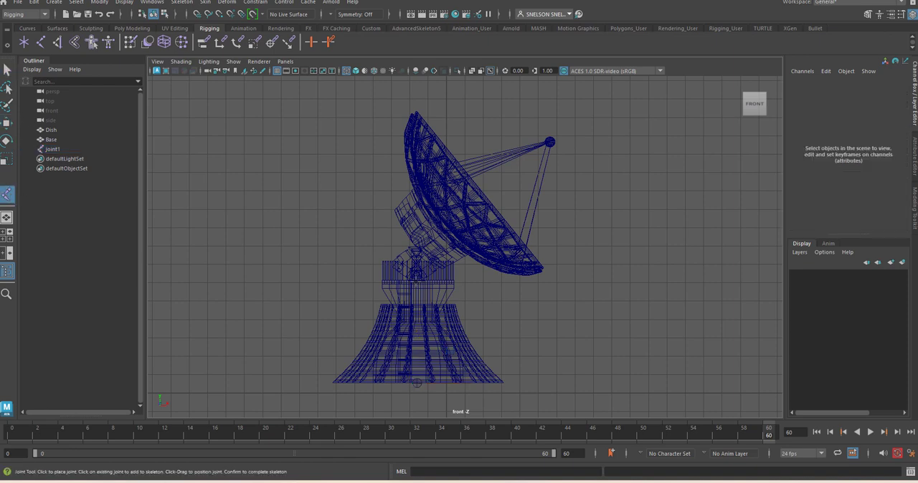
{"action": "left_click", "coordinate": [416, 280]}
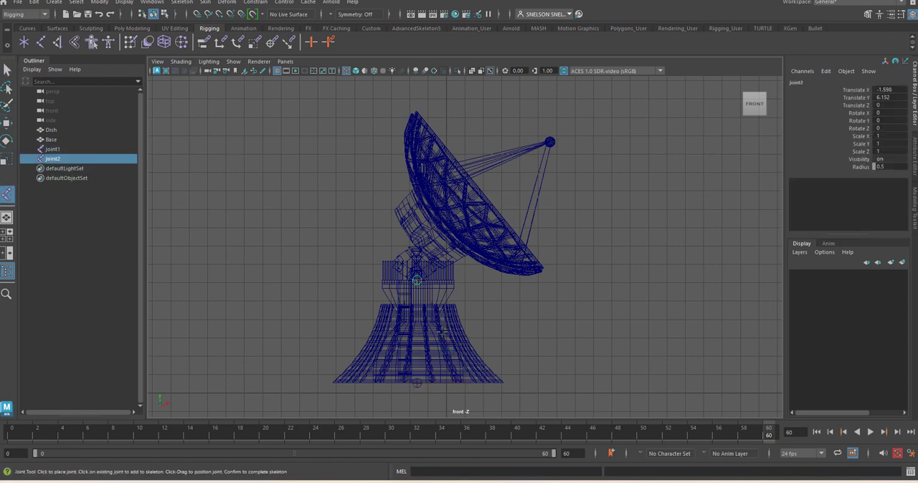
{"action": "key", "text": "q"}
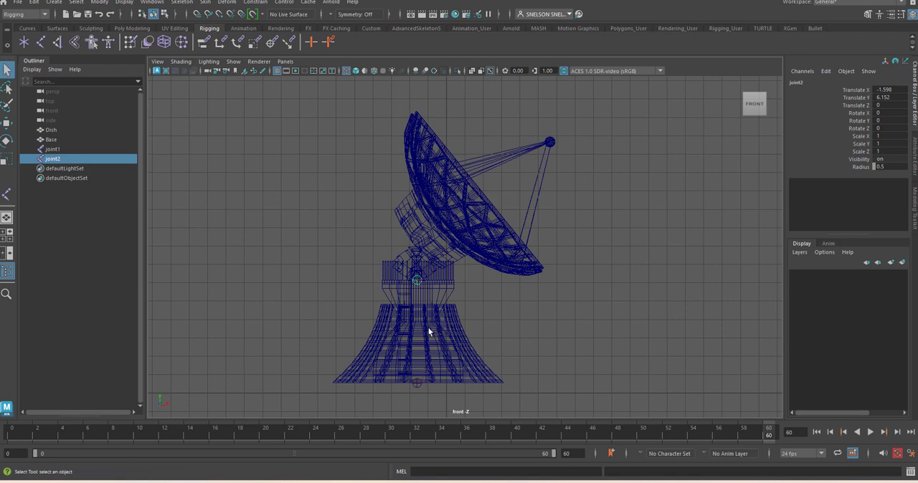
- Extend the platform joint with a child joint about 4.66 units away horizontally, under the dish's lower rim
{"action": "left_click", "coordinate": [6, 195]}
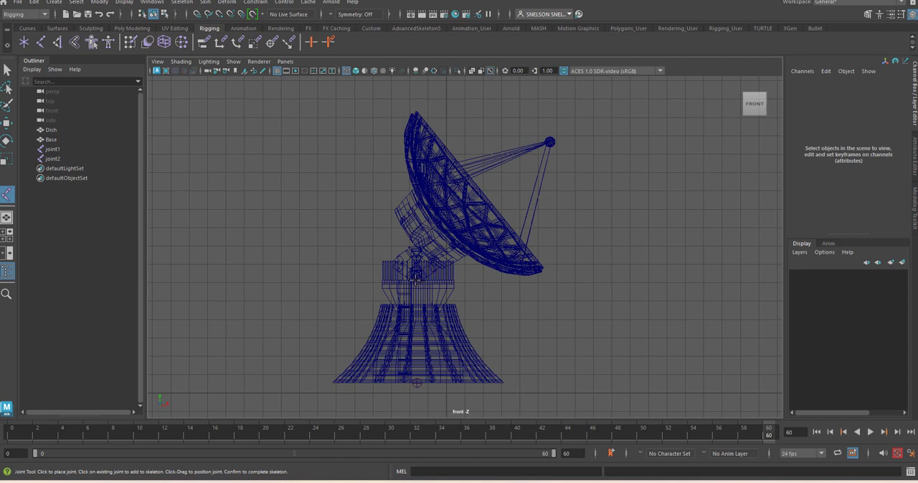
{"action": "key", "text": "ctrl+z"}
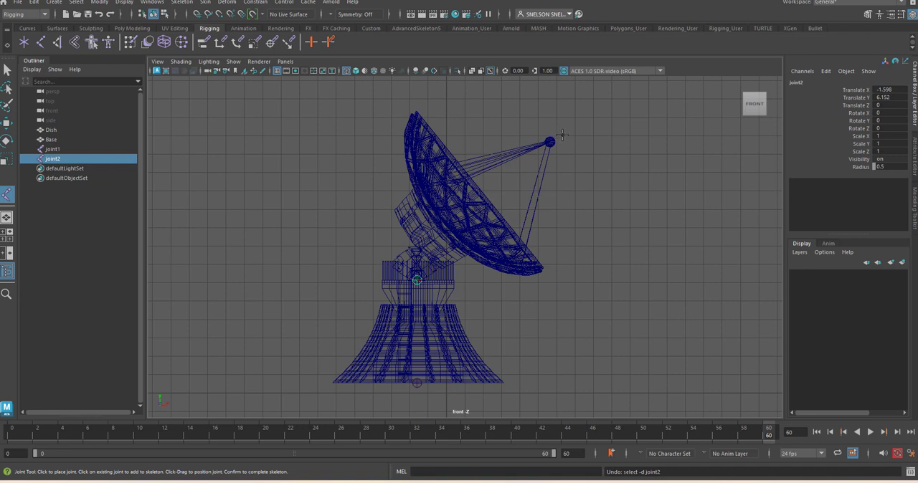
{"action": "left_click", "coordinate": [502, 280]}
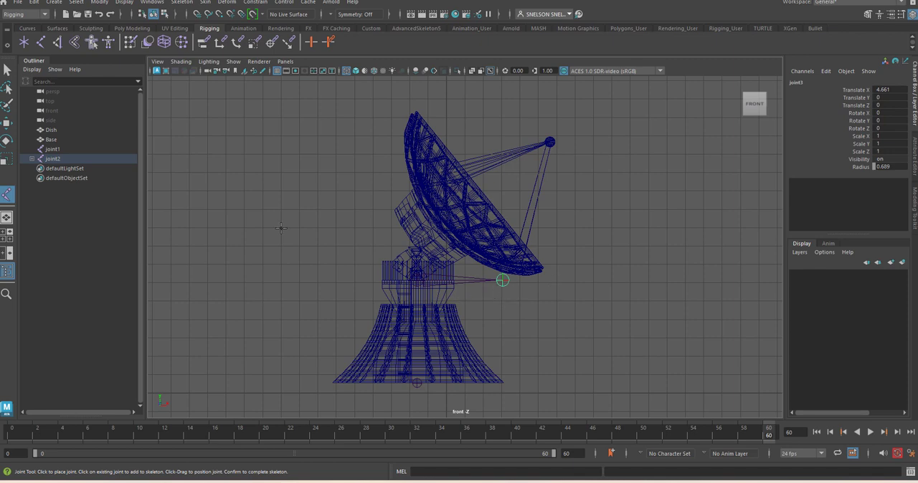
{"action": "left_click", "coordinate": [7, 69]}
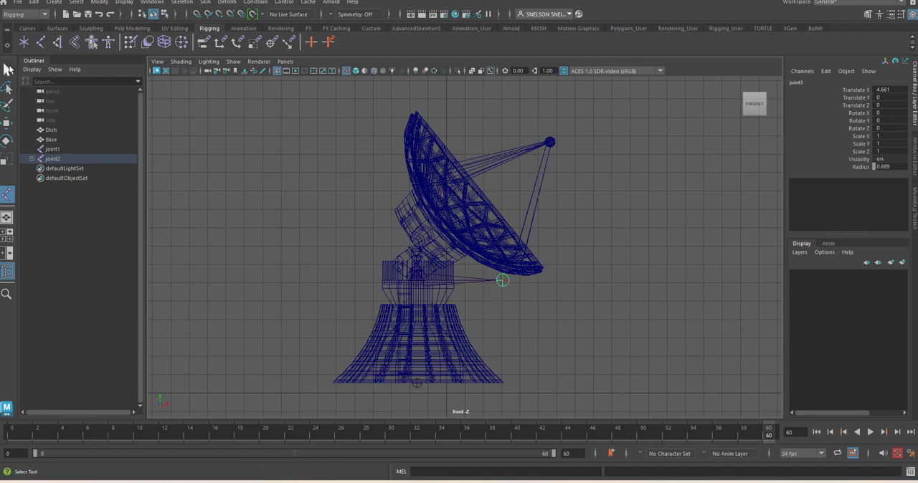
- Parent the platform joint and its child to the base joint to form one skeleton
{"action": "left_click", "coordinate": [418, 388]}
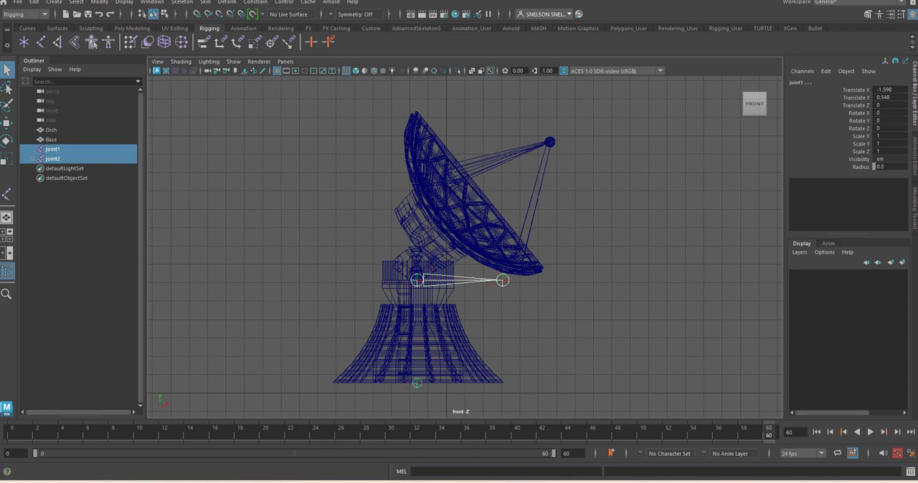
{"action": "key", "text": "p"}
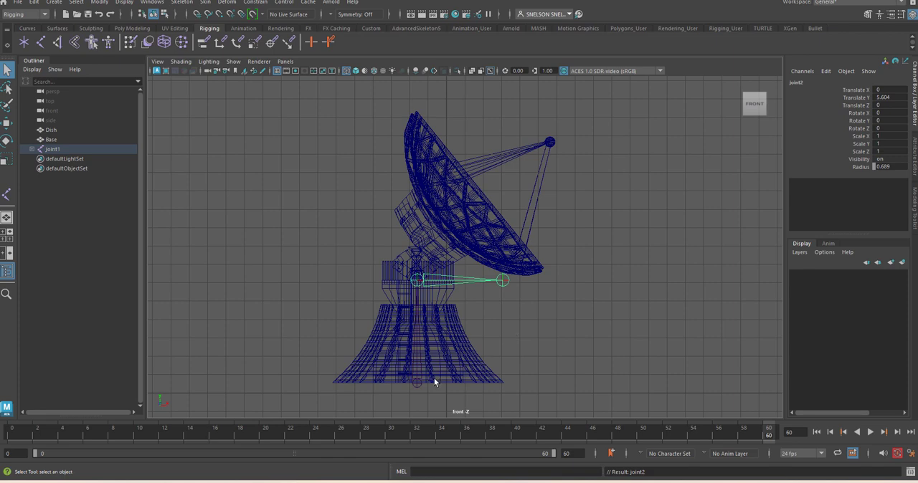
{"action": "left_click", "coordinate": [414, 386]}
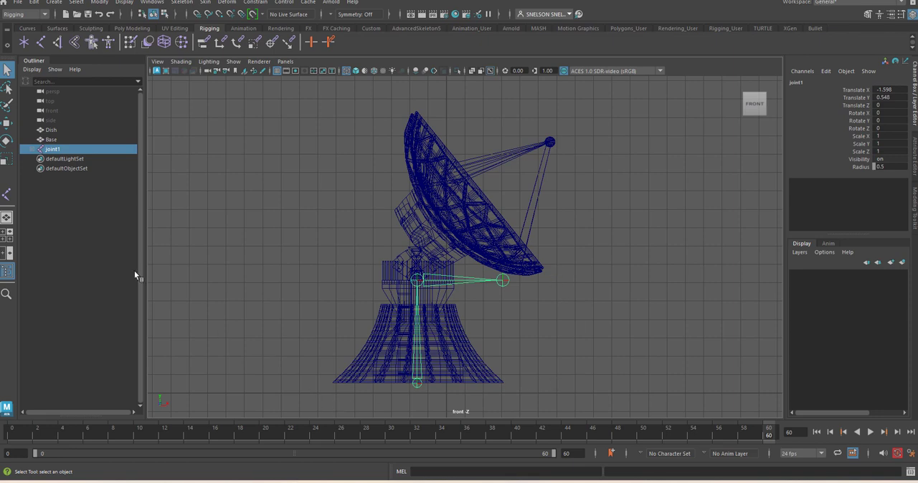
- Expand the joint hierarchy and rename the platform joint, joint2, as Dish
{"action": "left_click", "coordinate": [33, 149]}
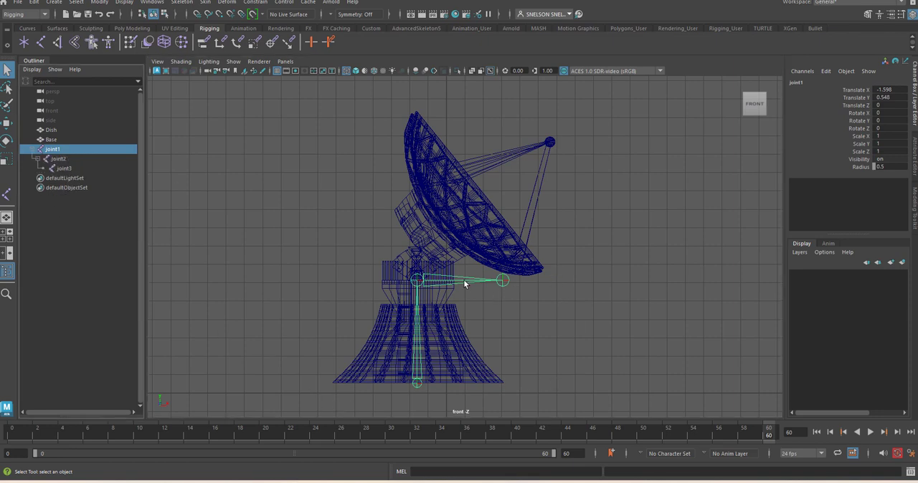
{"action": "left_click", "coordinate": [468, 282]}
{"action": "double_click", "coordinate": [59, 159]}
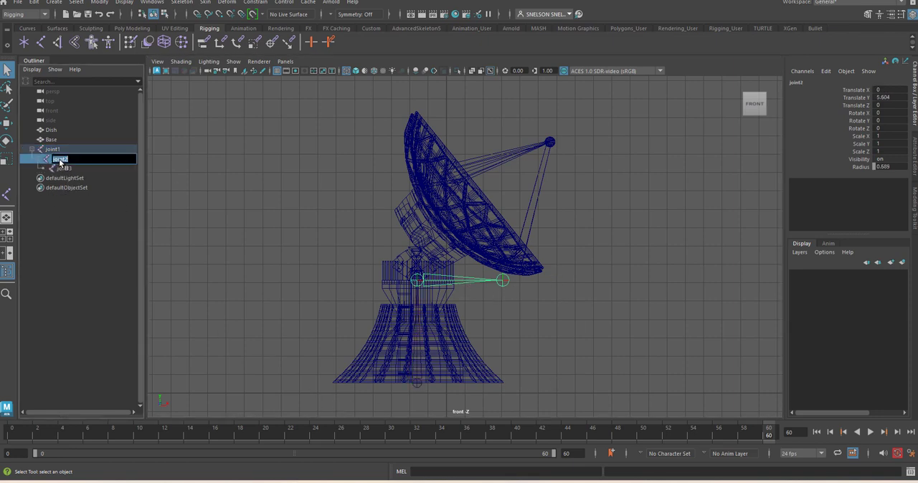
{"action": "type", "text": "Dish"}
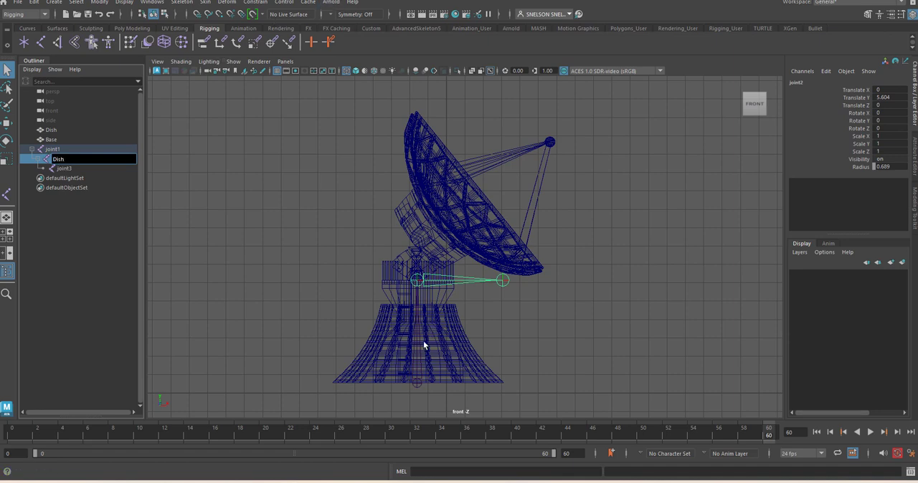
- Rename the root joint, joint1, as Base
{"action": "left_click", "coordinate": [420, 349]}
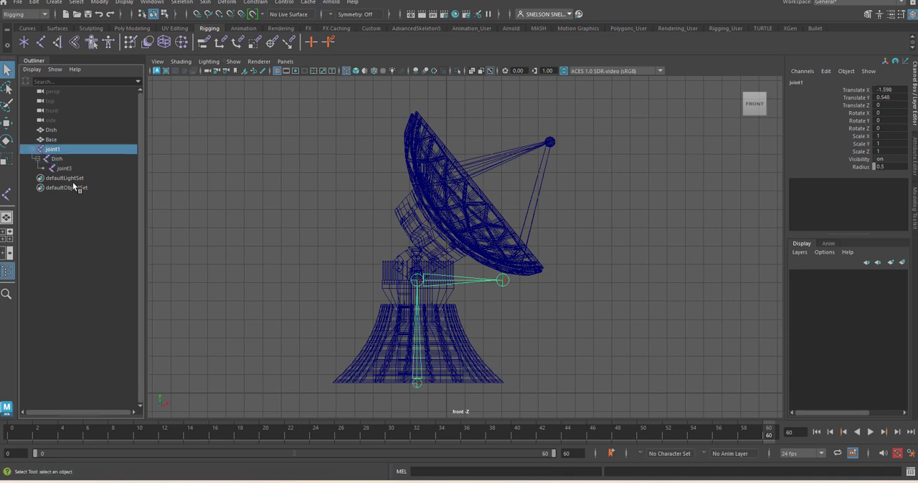
{"action": "double_click", "coordinate": [50, 149]}
{"action": "type", "text": "Base"}
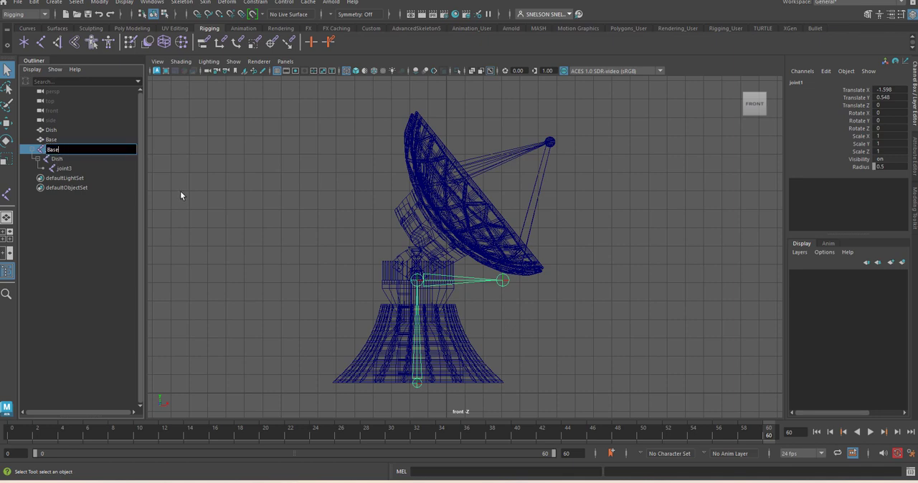
{"action": "left_click", "coordinate": [233, 228]}
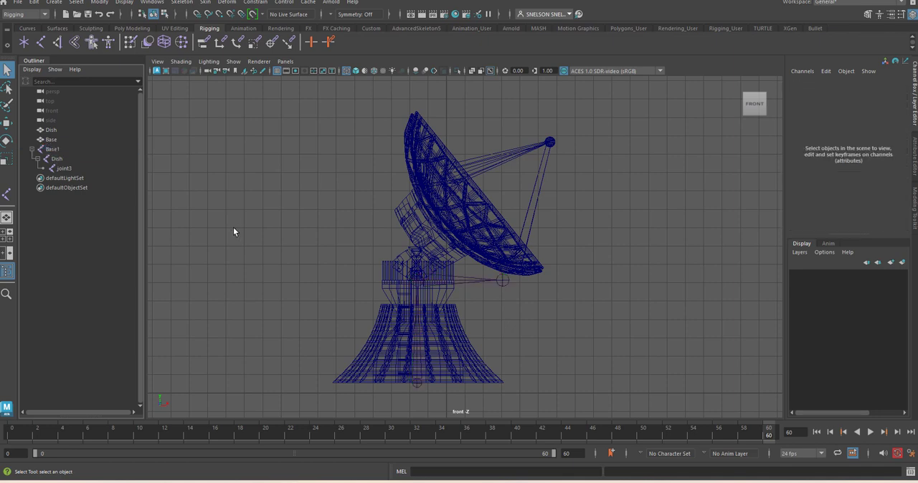
- Select the Dish and Base meshes together with all three joints and bind the skin
{"action": "left_click", "coordinate": [52, 130]}
{"action": "left_click", "coordinate": [63, 169], "text": "shift"}
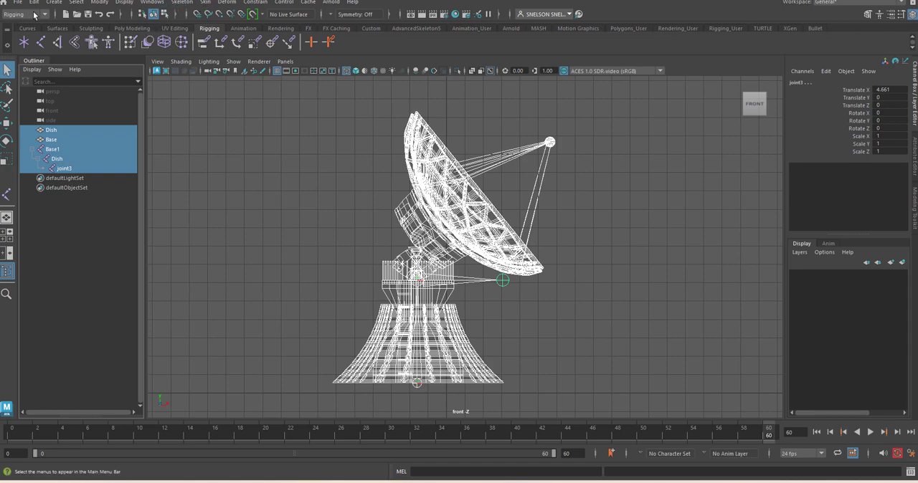
{"action": "left_click", "coordinate": [205, 3]}
{"action": "left_click", "coordinate": [224, 25]}
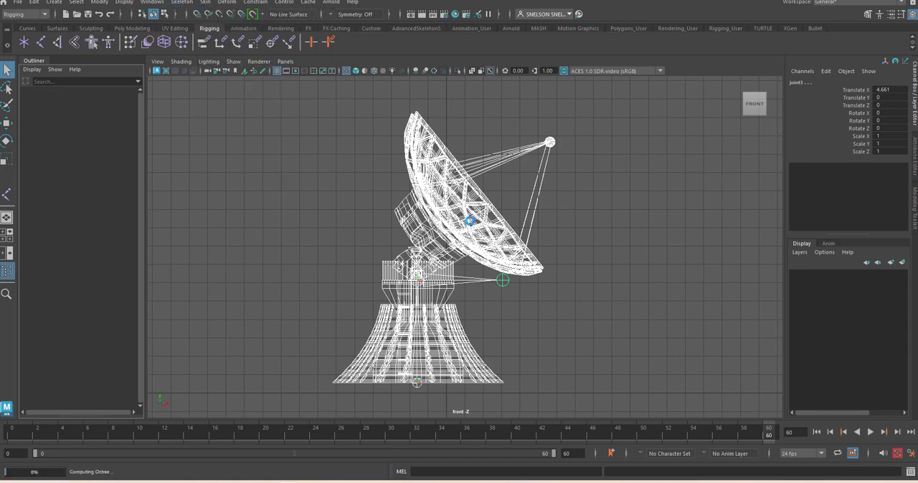
- Flood the Dish mesh with skin weight 1 for the Dish joint using Paint Skin Weights
{"action": "left_click", "coordinate": [535, 315]}
{"action": "left_click", "coordinate": [468, 229]}
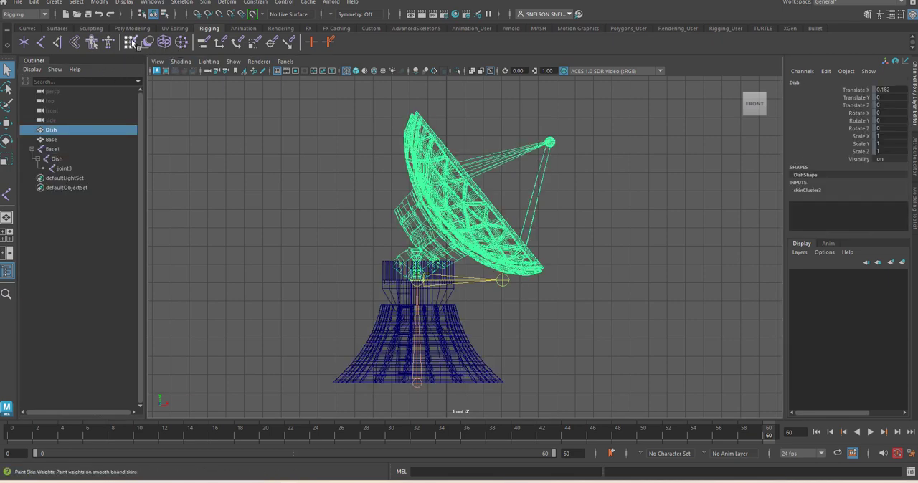
{"action": "double_click", "coordinate": [132, 43]}
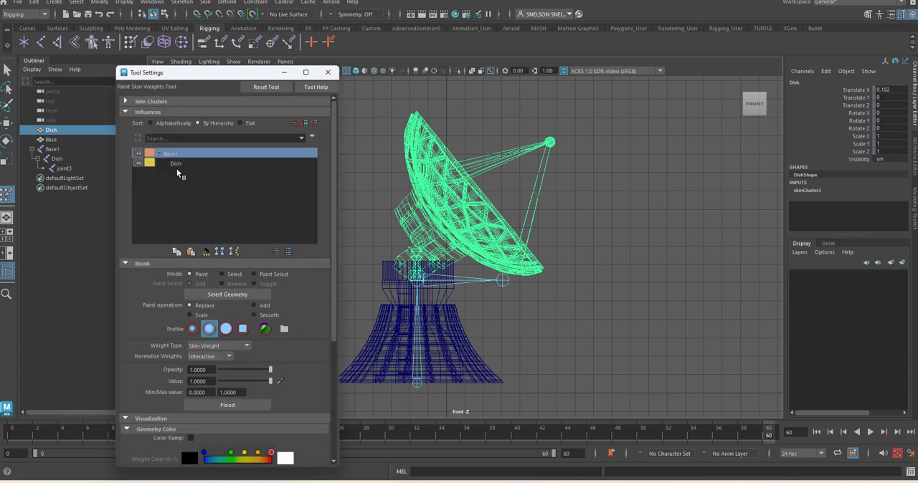
{"action": "left_click", "coordinate": [175, 163]}
{"action": "left_click", "coordinate": [243, 406]}
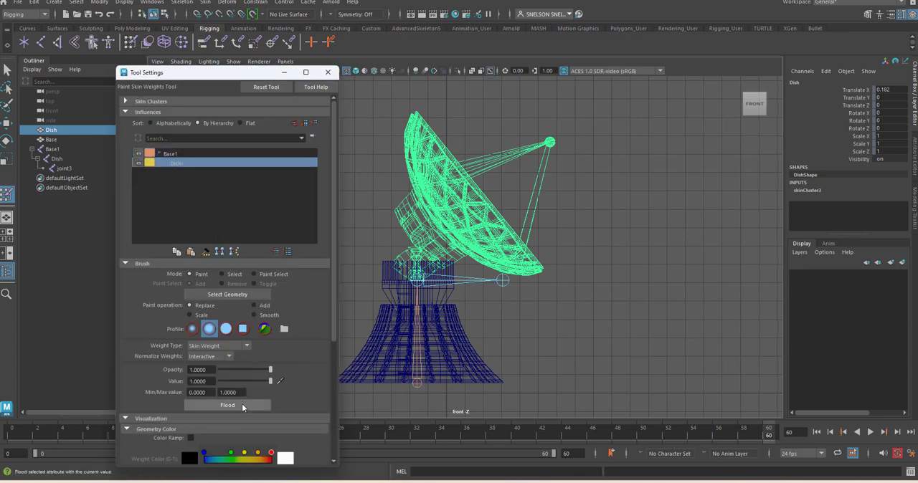
{"action": "left_click", "coordinate": [330, 74]}
- In shaded display, flood the Dish mesh again with Dish joint weight 1 and choose the solid brush profile
{"action": "key", "text": "5"}
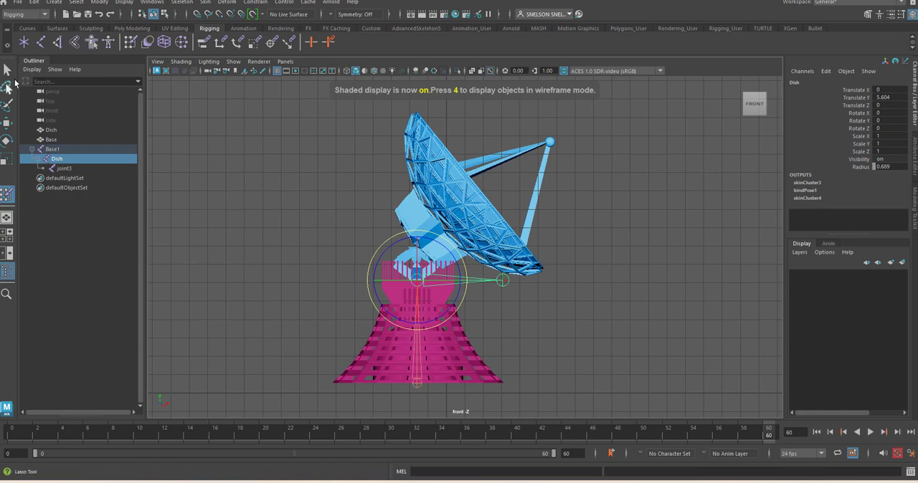
{"action": "left_click", "coordinate": [8, 70]}
{"action": "left_click", "coordinate": [569, 255]}
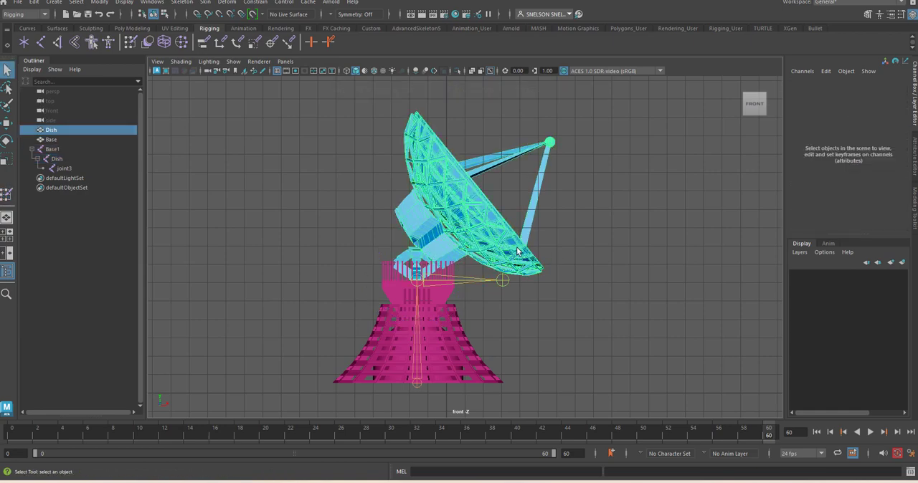
{"action": "left_click", "coordinate": [404, 200]}
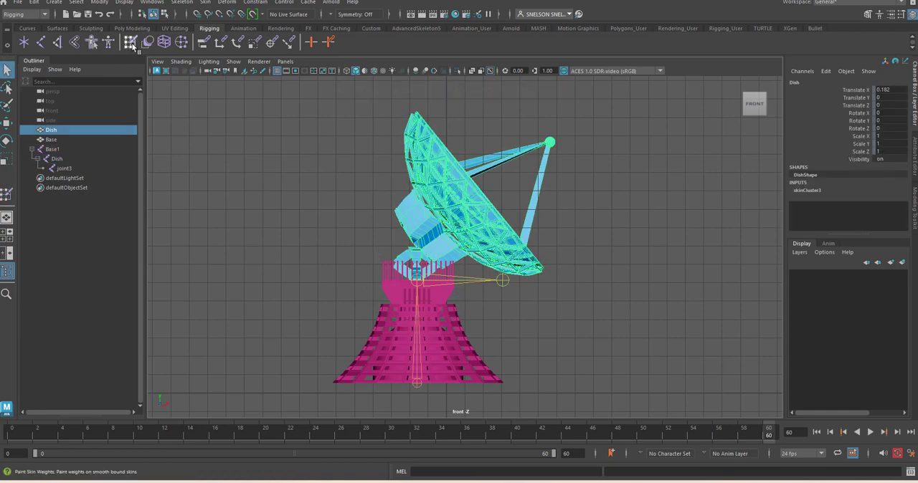
{"action": "double_click", "coordinate": [131, 43]}
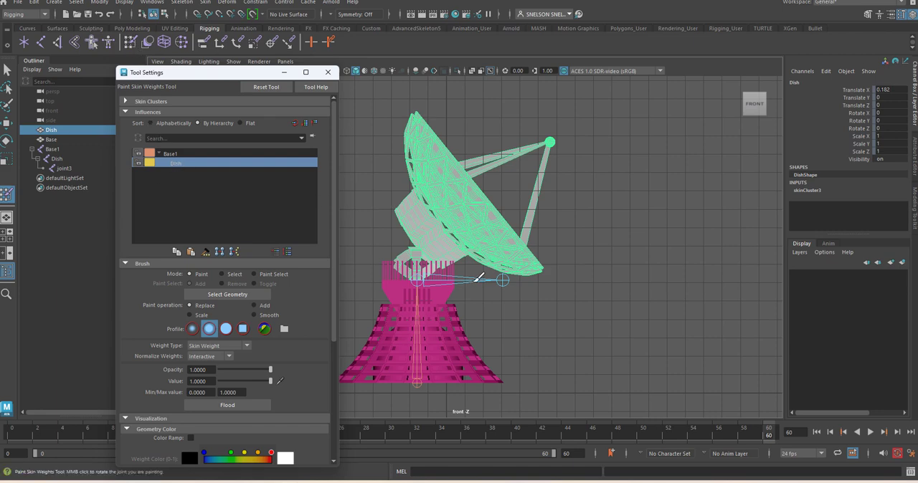
{"action": "left_click", "coordinate": [237, 405]}
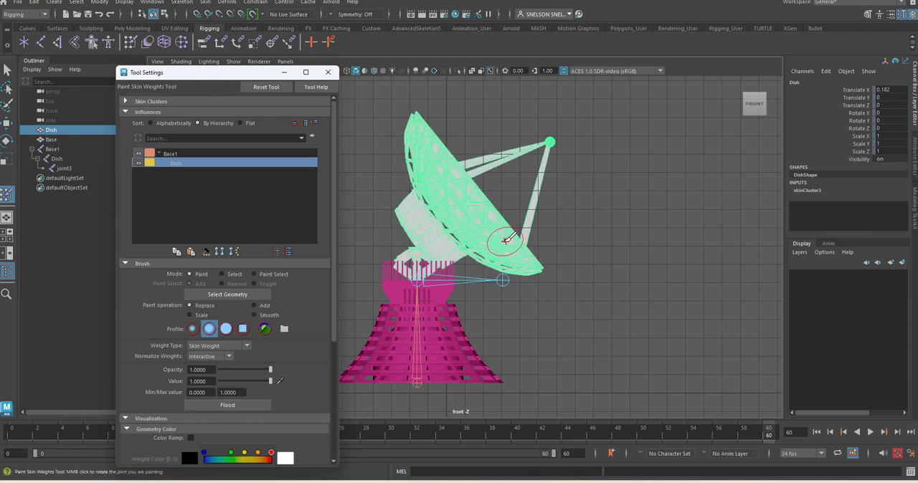
{"action": "left_click", "coordinate": [226, 330]}
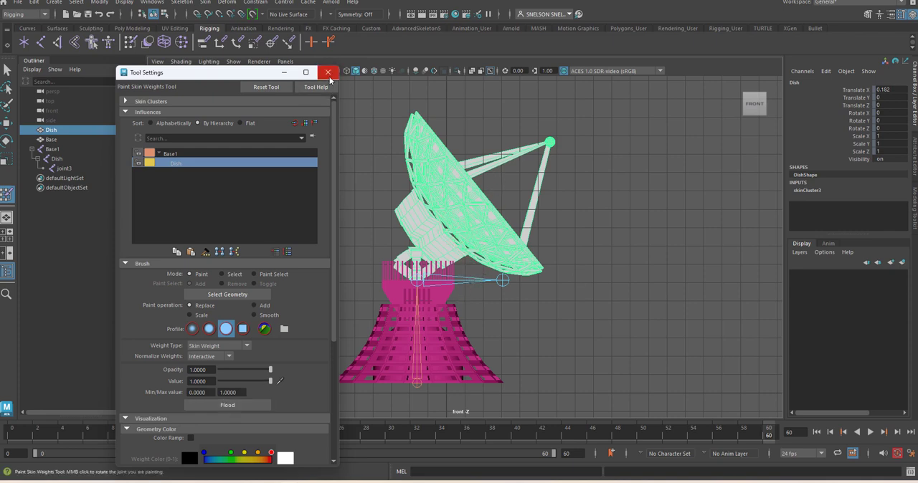
- Flood the Base mesh with skin weight 1 for the Base1 joint using Paint Skin Weights
{"action": "left_click", "coordinate": [53, 141]}
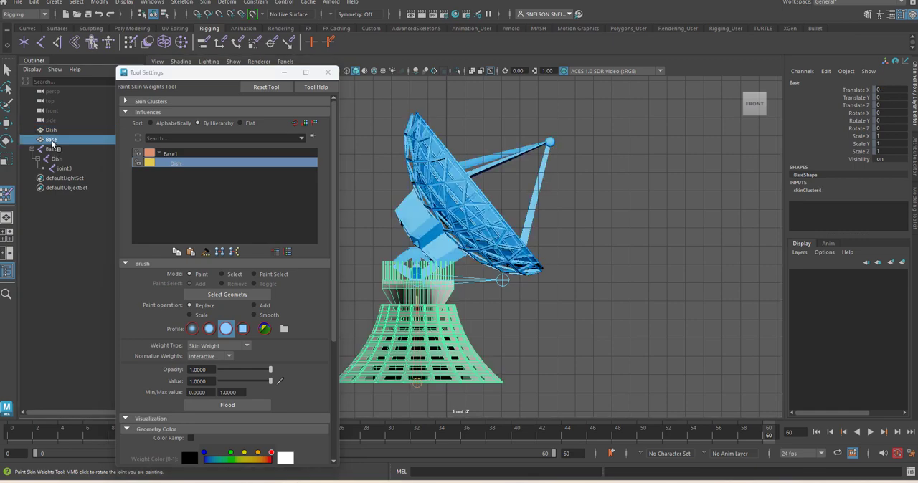
{"action": "left_click", "coordinate": [328, 72]}
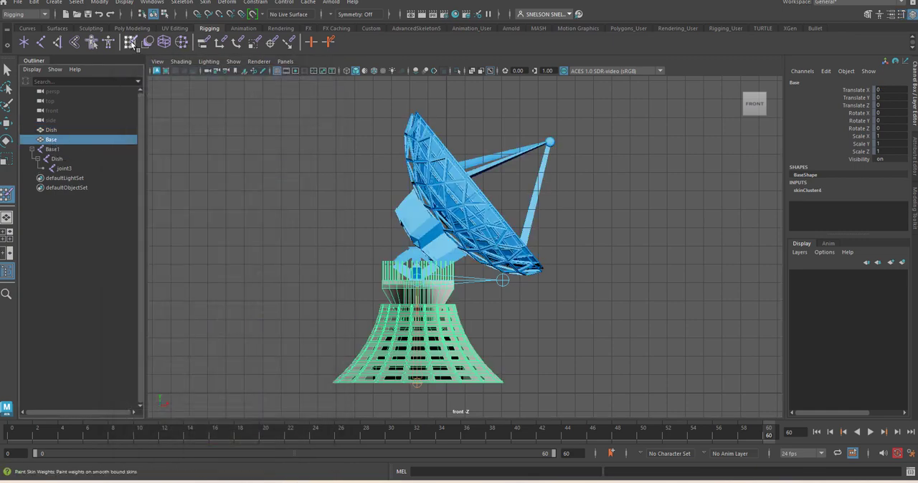
{"action": "double_click", "coordinate": [131, 44]}
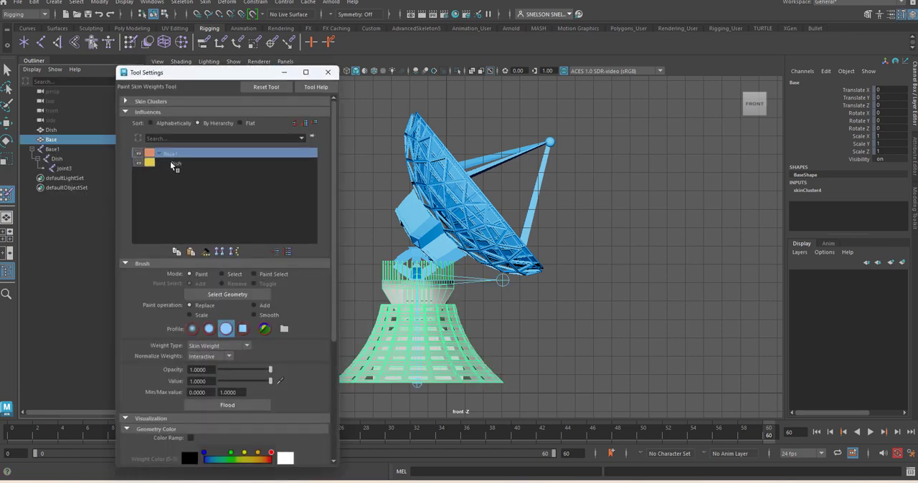
{"action": "left_click", "coordinate": [219, 406]}
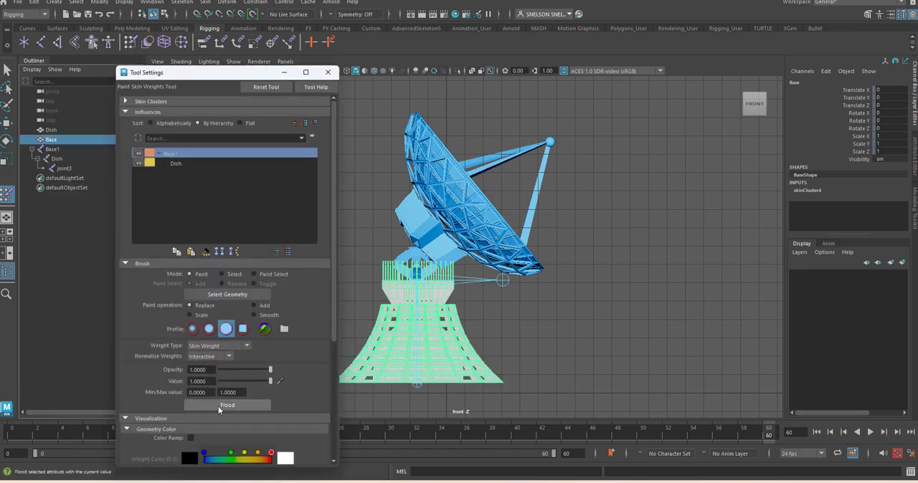
{"action": "left_click", "coordinate": [329, 73]}
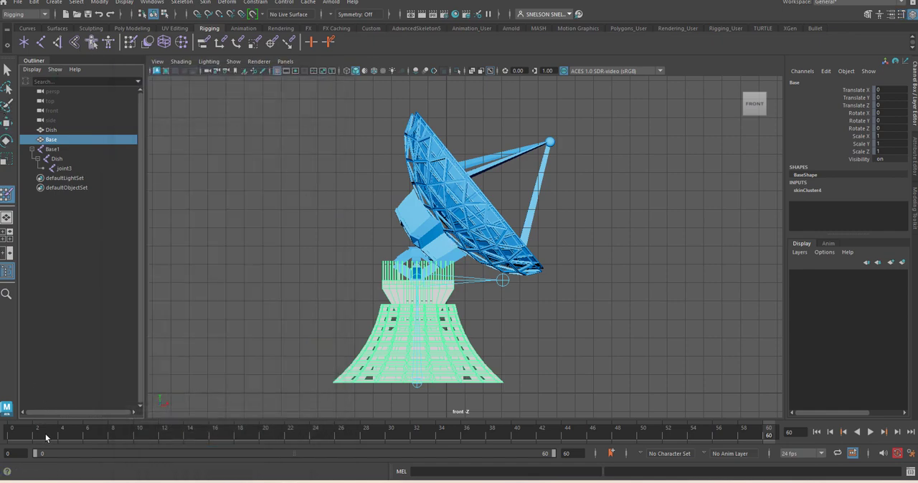
- Set a keyframe on the Base1, Dish and joint3 joints at frame 0 and move the current time to frame 60
{"action": "left_click_drag", "start_coordinate": [26, 441], "coordinate": [6, 445]}
{"action": "key", "text": "s"}
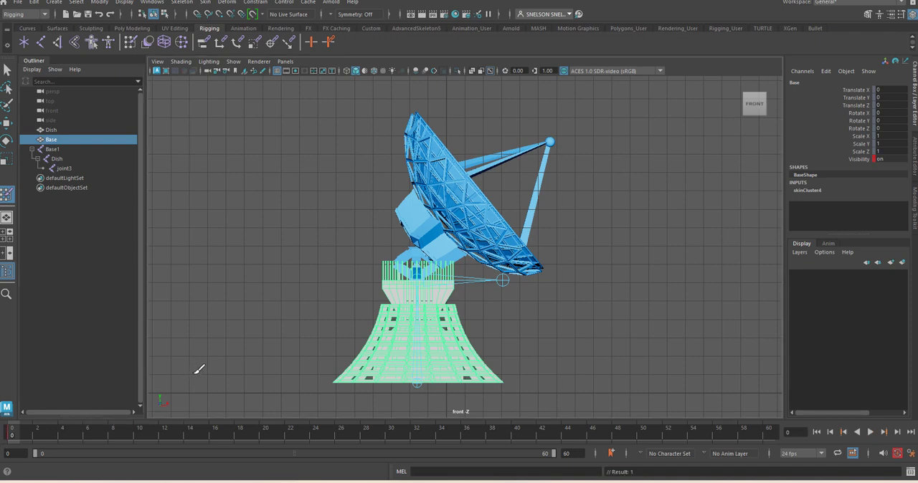
{"action": "key", "text": "ctrl+z"}
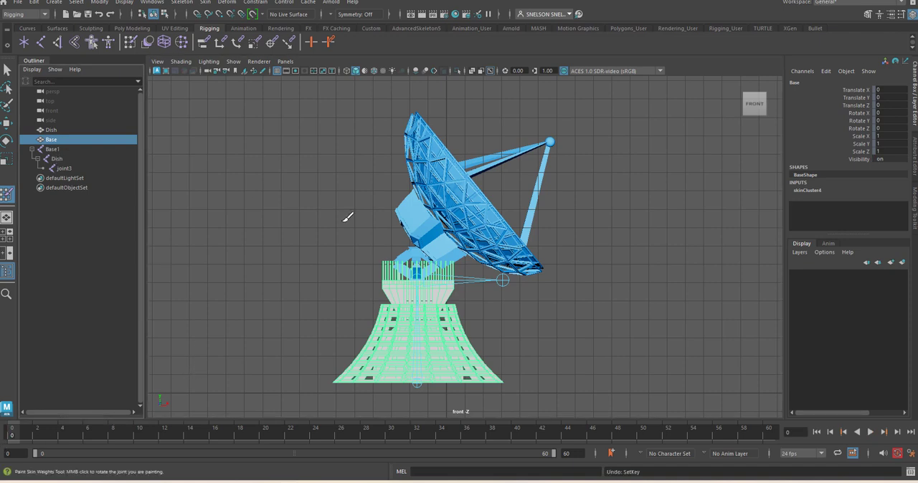
{"action": "left_click", "coordinate": [59, 149]}
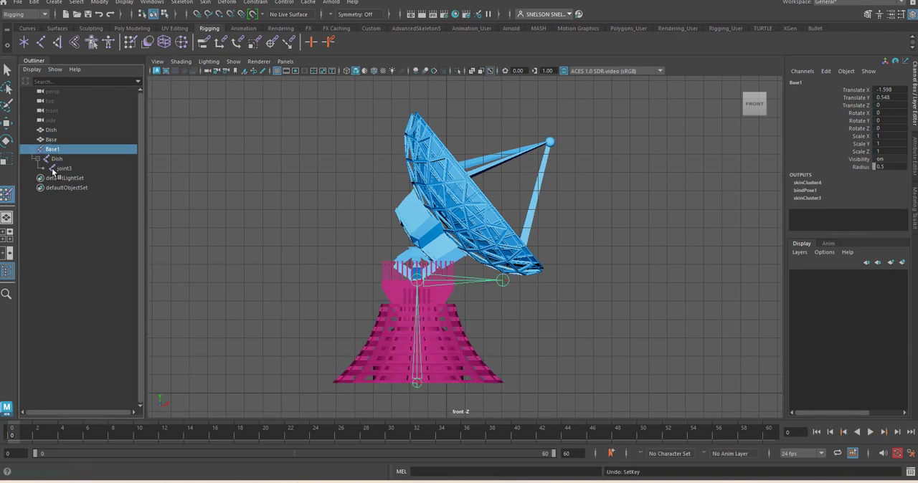
{"action": "left_click", "coordinate": [62, 169], "text": "shift"}
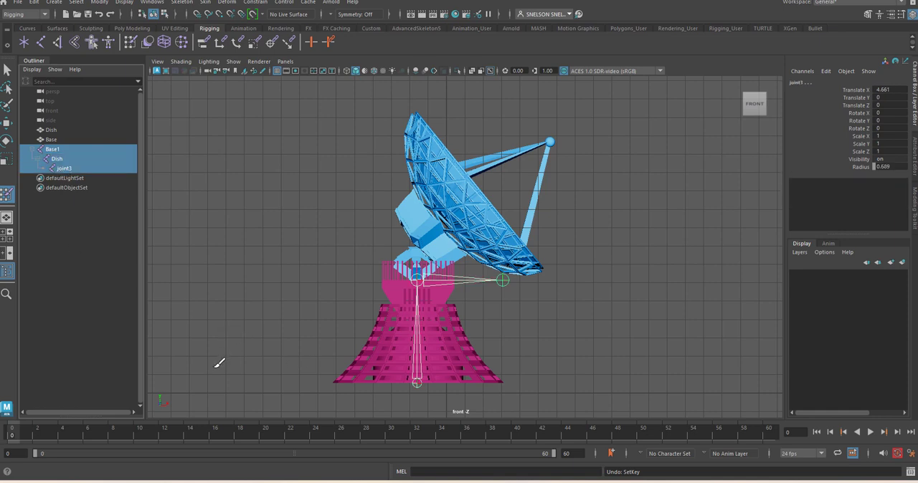
{"action": "key", "text": "s"}
{"action": "left_click_drag", "start_coordinate": [21, 435], "coordinate": [777, 433]}
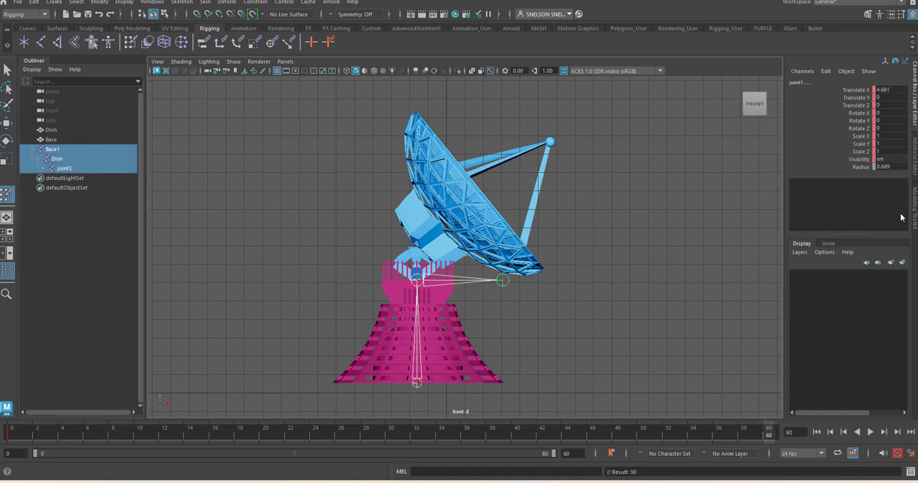
{"action": "left_click", "coordinate": [864, 120]}
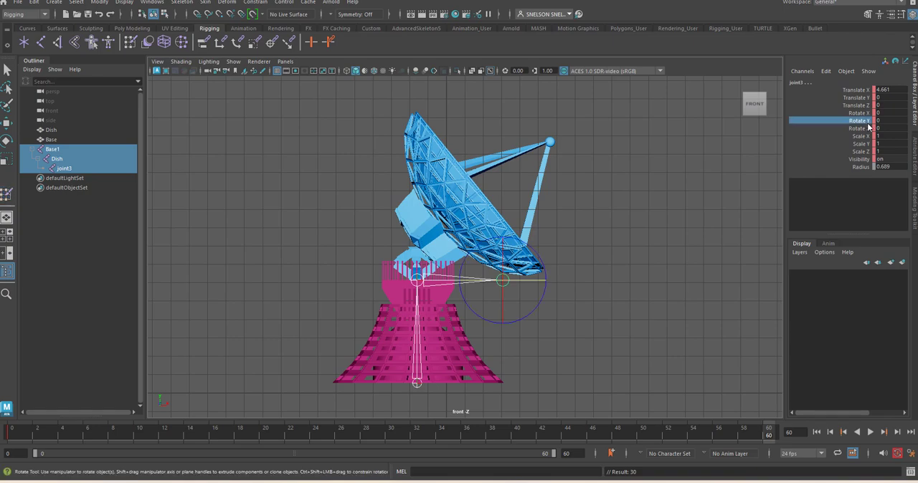
{"action": "middle_click_drag", "start_coordinate": [734, 135], "coordinate": [746, 135]}
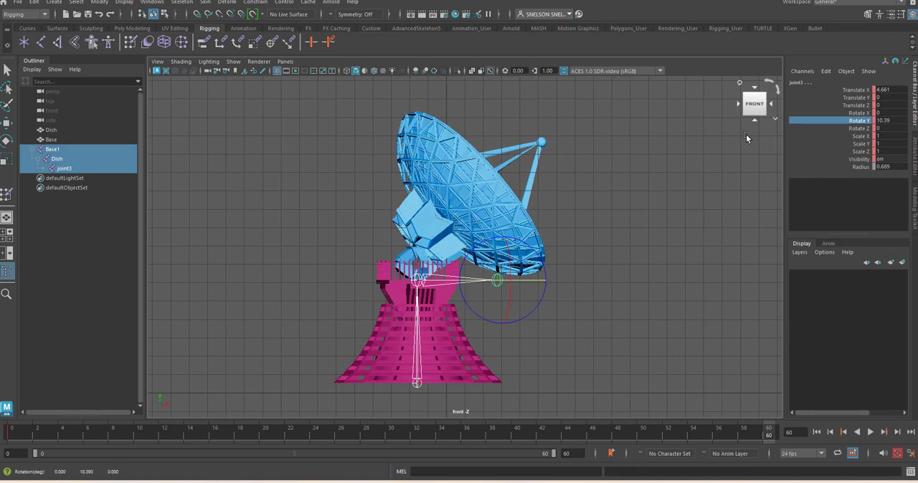
{"action": "key", "text": "ctrl+z"}
{"action": "left_click", "coordinate": [461, 290]}
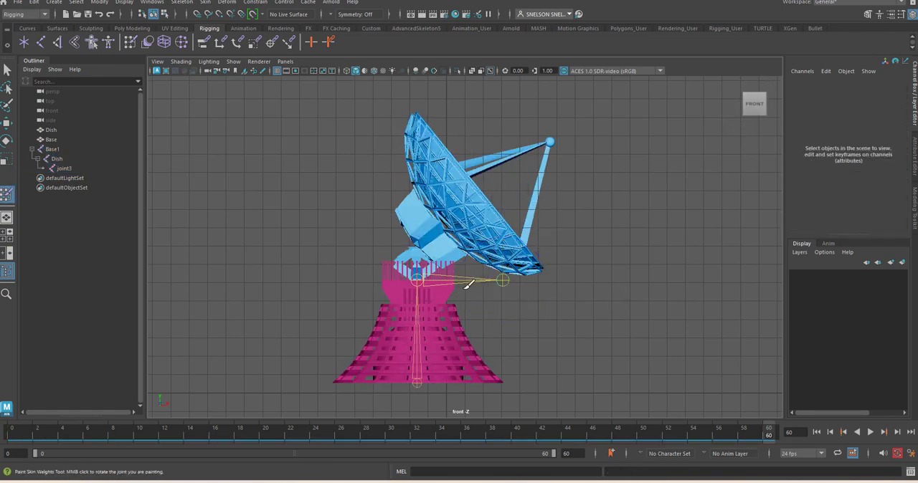
- Select only the Dish joint and set its Rotate Y to 359 at frame 60
{"action": "left_click", "coordinate": [6, 70]}
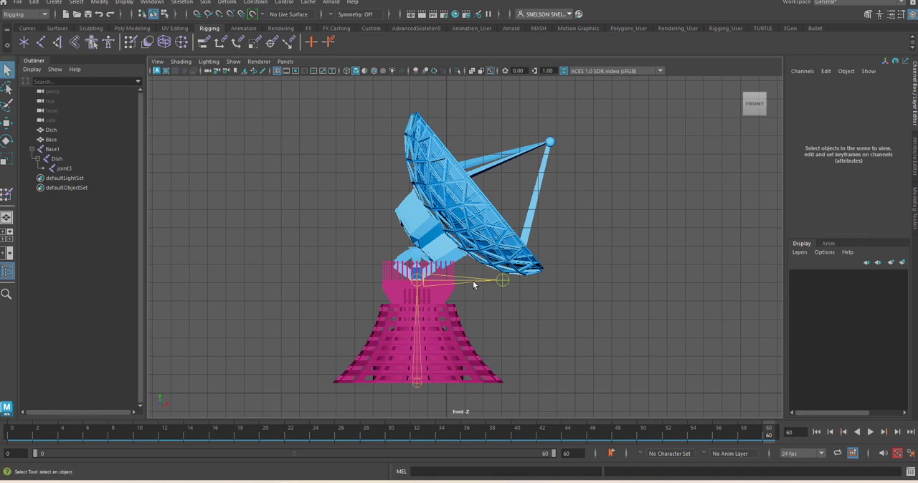
{"action": "left_click", "coordinate": [473, 285]}
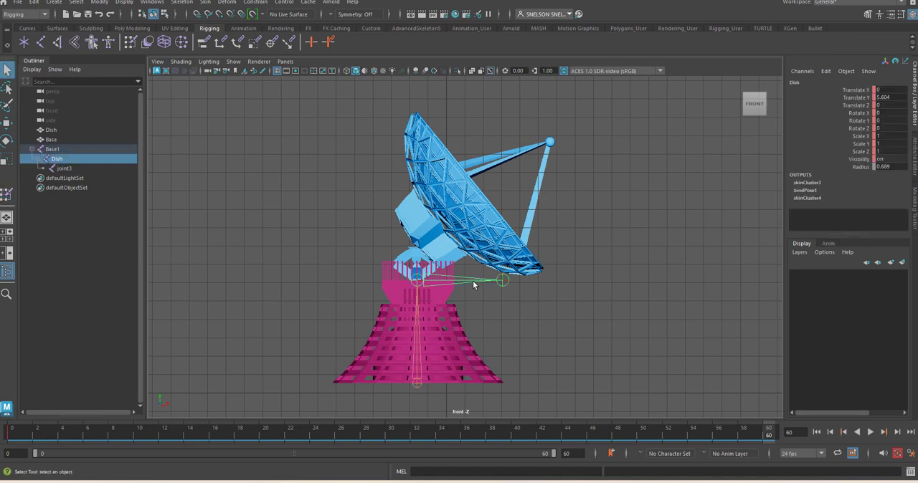
{"action": "left_click", "coordinate": [859, 121]}
{"action": "middle_click_drag", "start_coordinate": [741, 138], "coordinate": [889, 120]}
{"action": "double_click", "coordinate": [889, 121]}
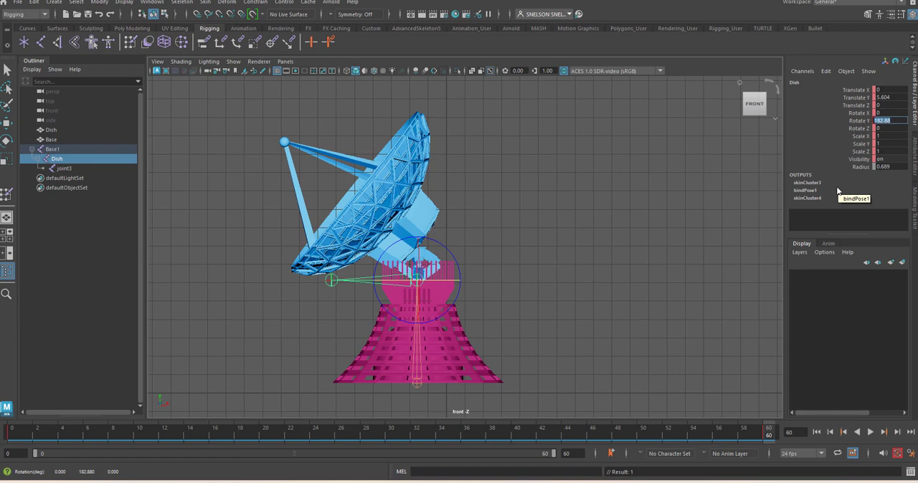
{"action": "type", "text": "359"}
{"action": "key", "text": "Return"}
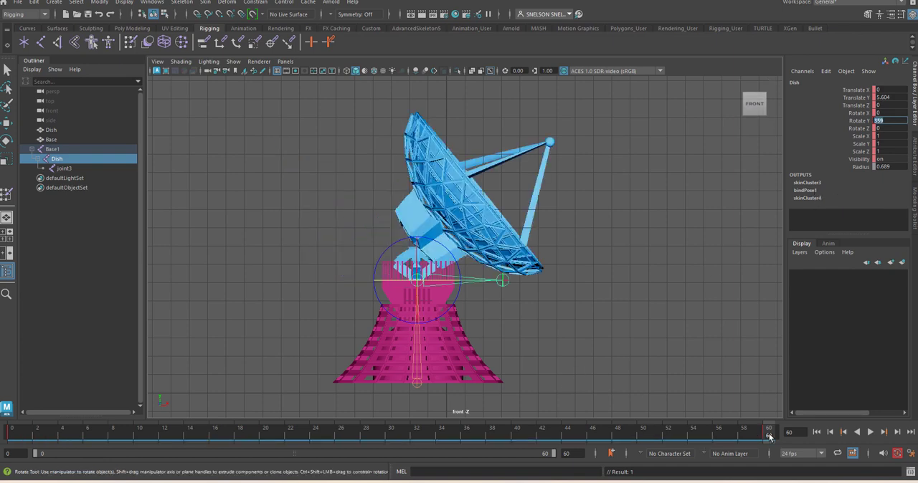
- Play the animation to check how the dish turns on its base, stop it and clear the selection
{"action": "key", "text": "alt+v"}
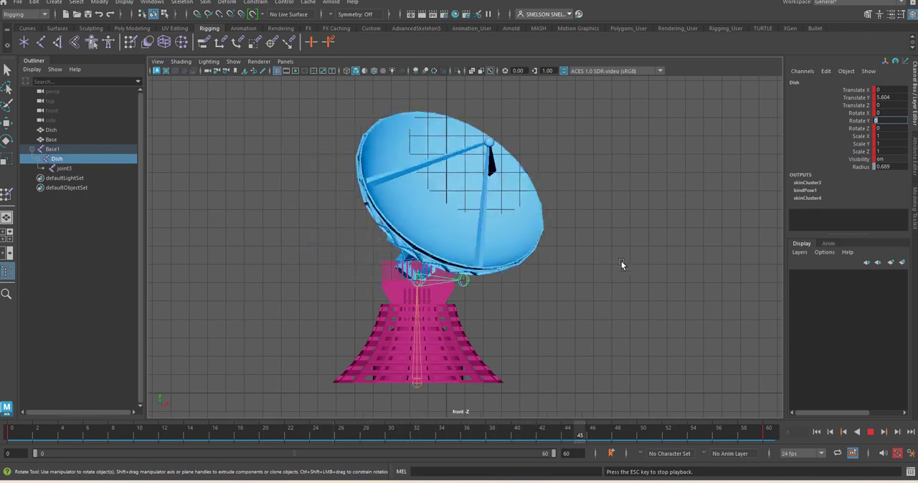
{"action": "key", "text": "Escape"}
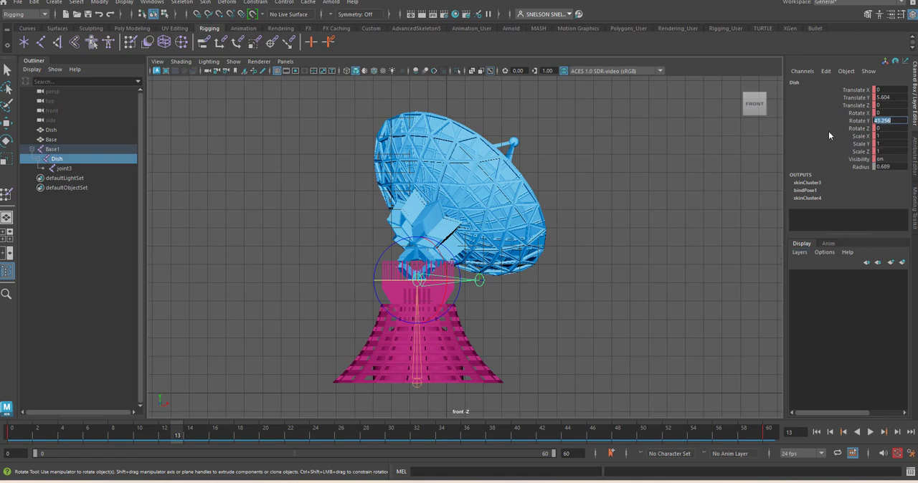
{"action": "left_click", "coordinate": [753, 140]}
{"action": "key", "text": "q"}
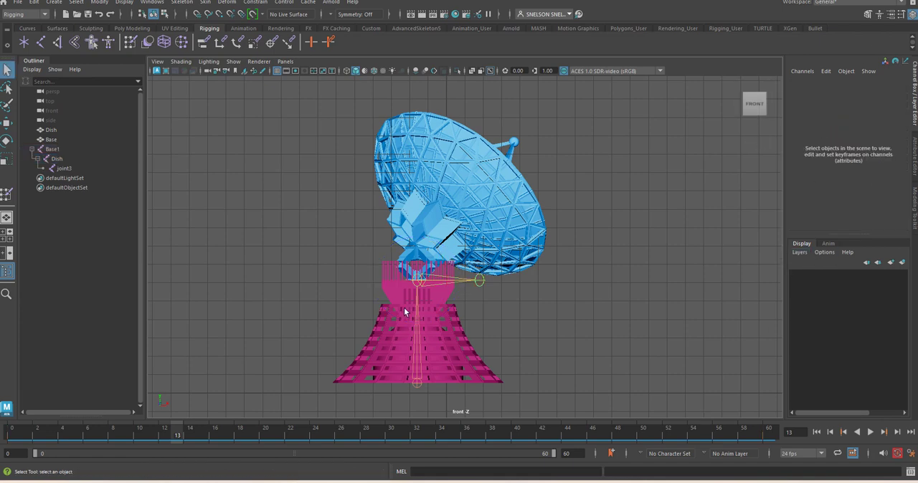
- Give all of the Dish joint's animation keys linear tangents in the Graph Editor, then close the editor
{"action": "left_click", "coordinate": [464, 278]}
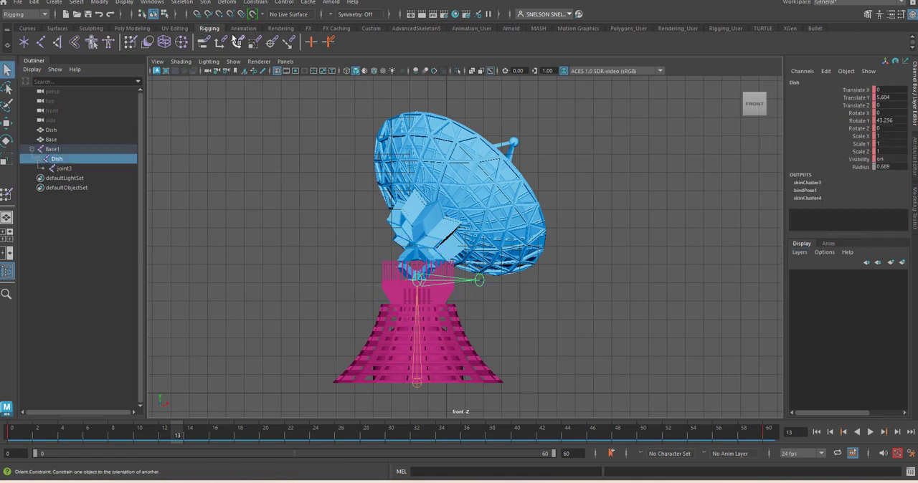
{"action": "left_click", "coordinate": [160, 3]}
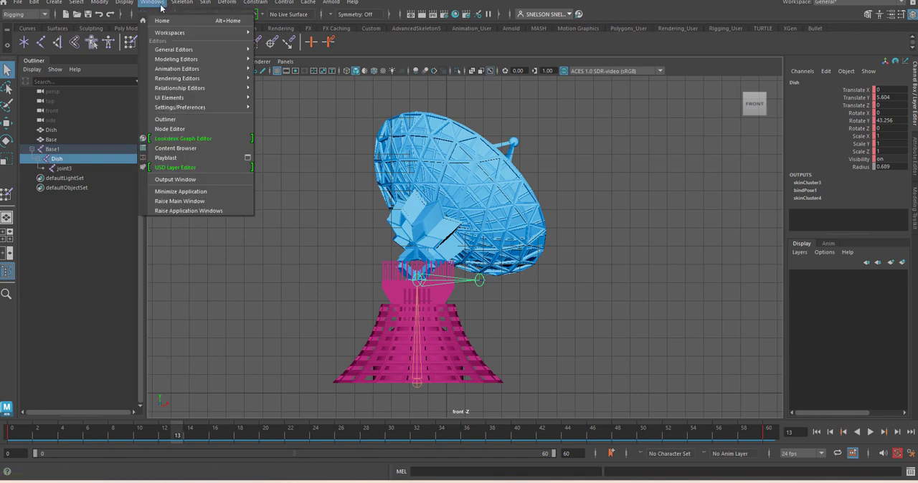
{"action": "mouse_move", "coordinate": [184, 80]}
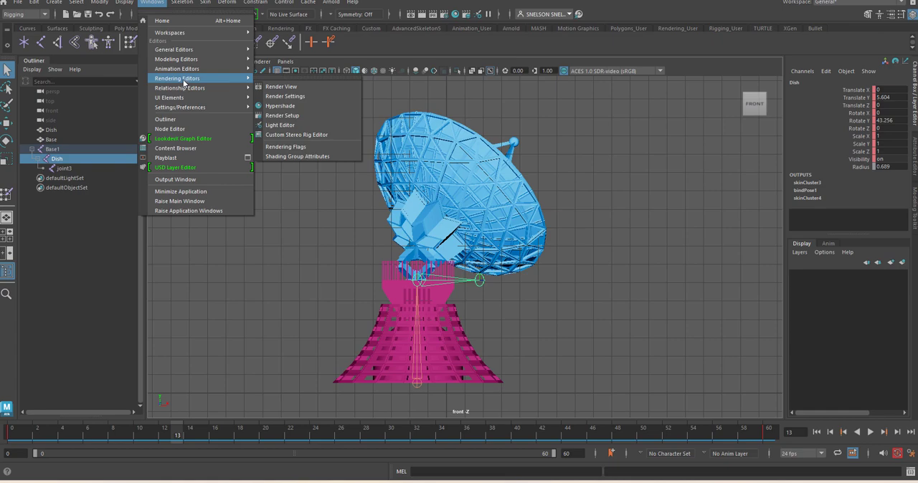
{"action": "left_click", "coordinate": [326, 76]}
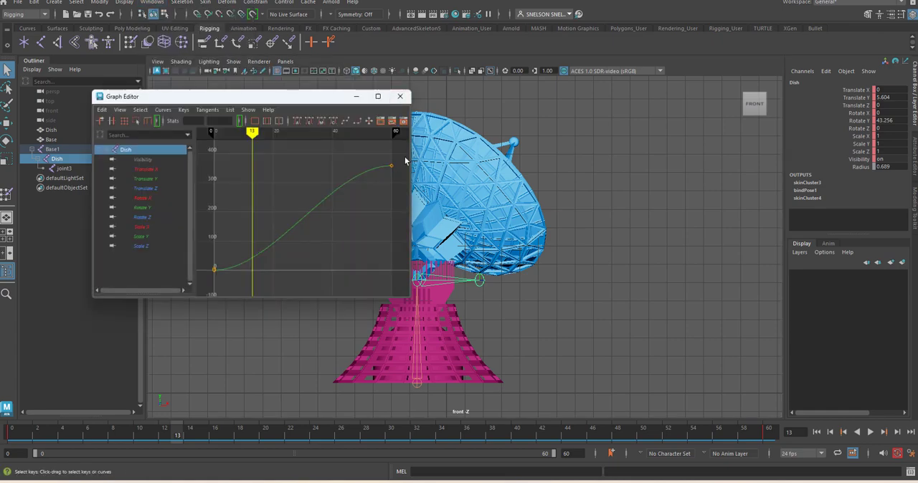
{"action": "left_click_drag", "start_coordinate": [405, 161], "coordinate": [214, 281]}
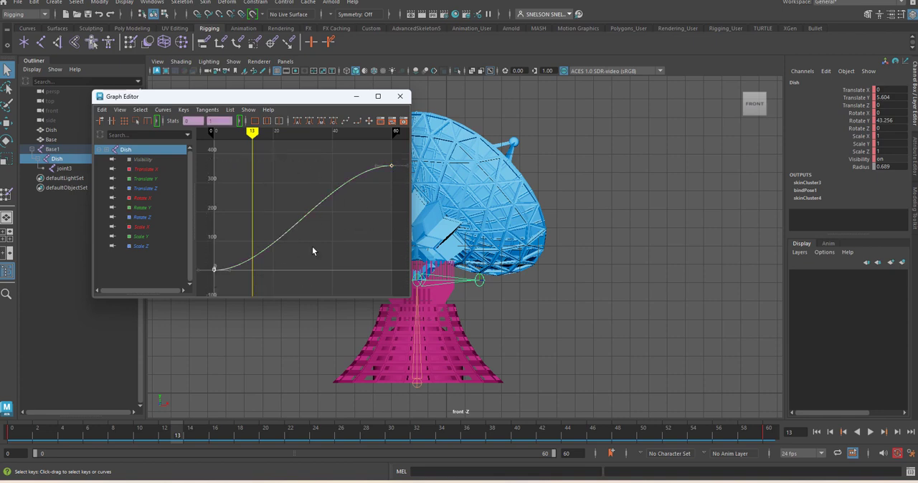
{"action": "left_click", "coordinate": [399, 158]}
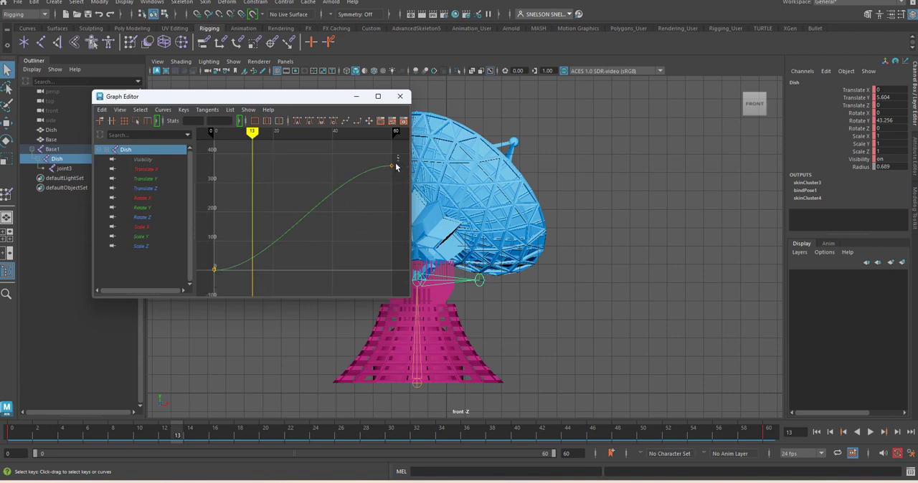
{"action": "left_click_drag", "start_coordinate": [398, 156], "coordinate": [204, 288]}
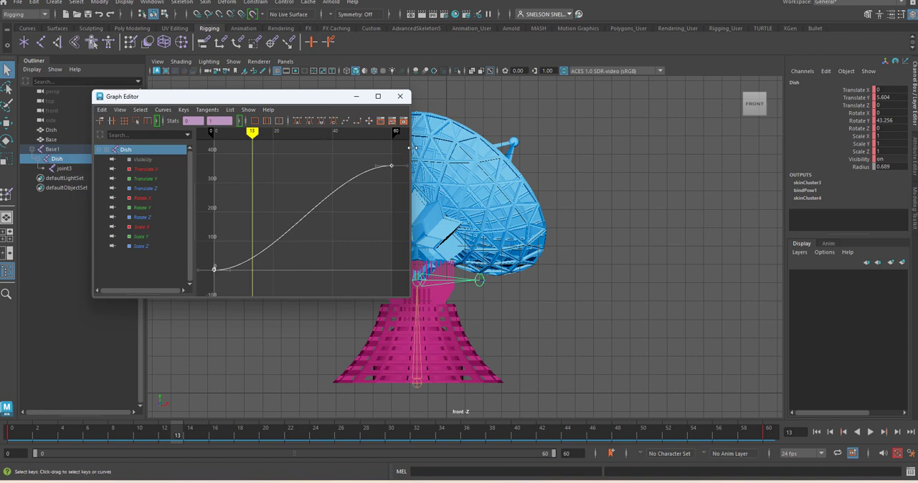
{"action": "left_click_drag", "start_coordinate": [413, 148], "coordinate": [671, 183]}
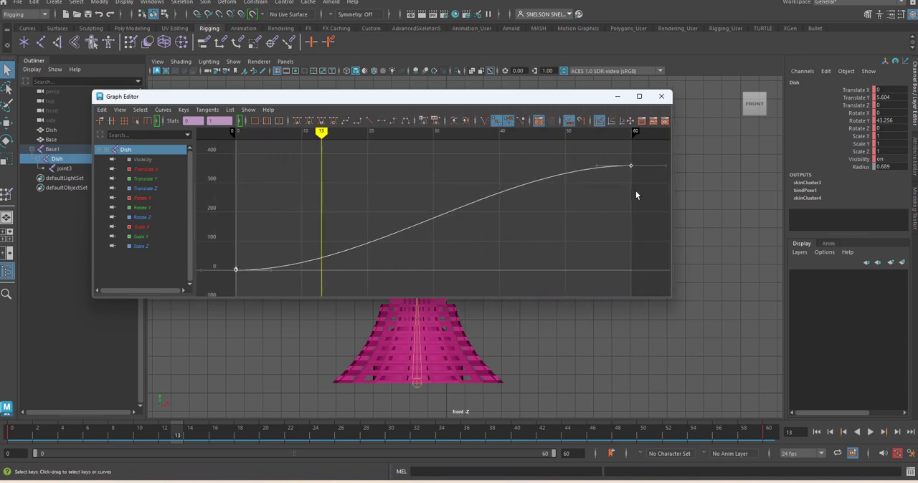
{"action": "left_click", "coordinate": [368, 120]}
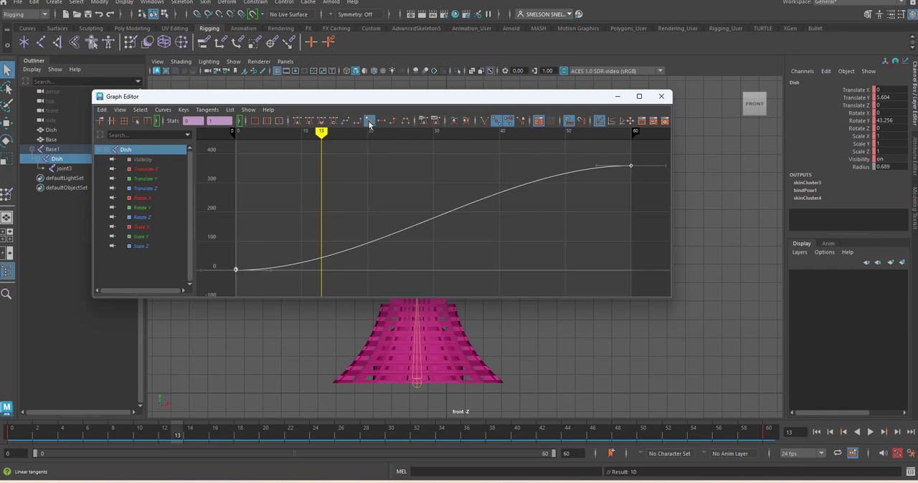
{"action": "left_click", "coordinate": [661, 96]}
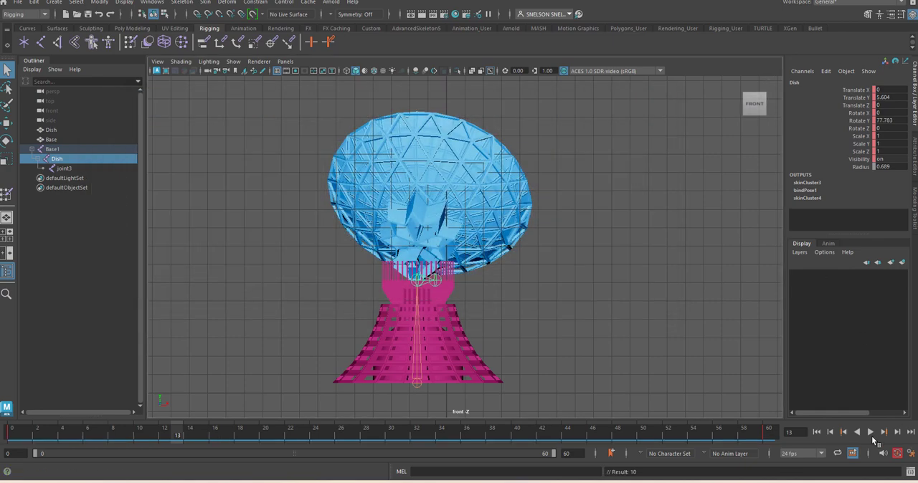
- Play back the dish animation with its linear tangents, stop it and activate the Rotate tool
{"action": "left_click", "coordinate": [870, 434]}
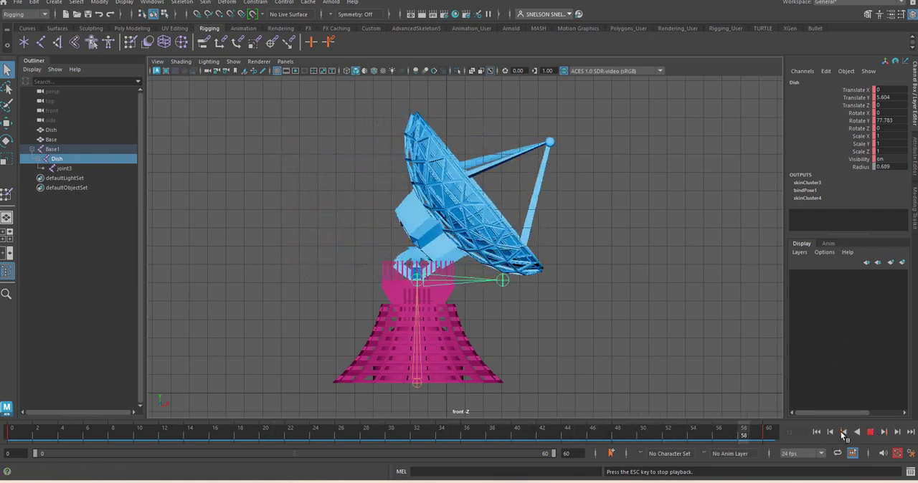
{"action": "key", "text": "Escape"}
{"action": "key", "text": "e"}
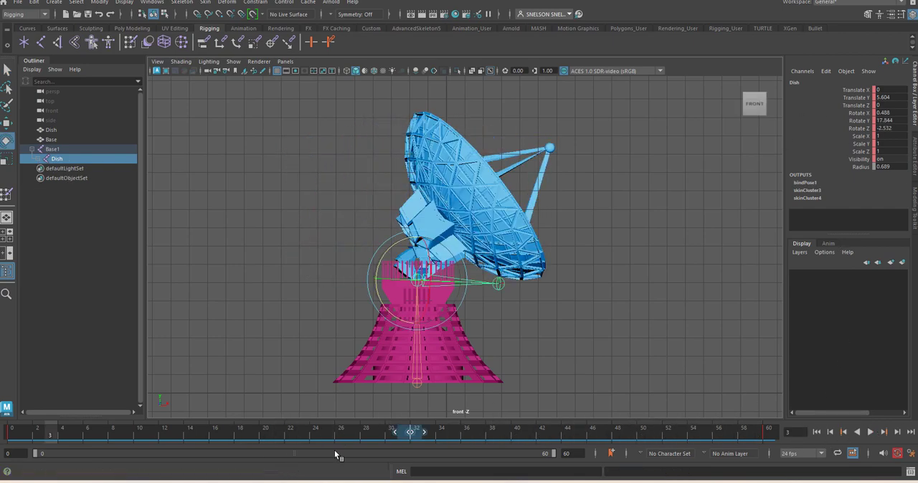